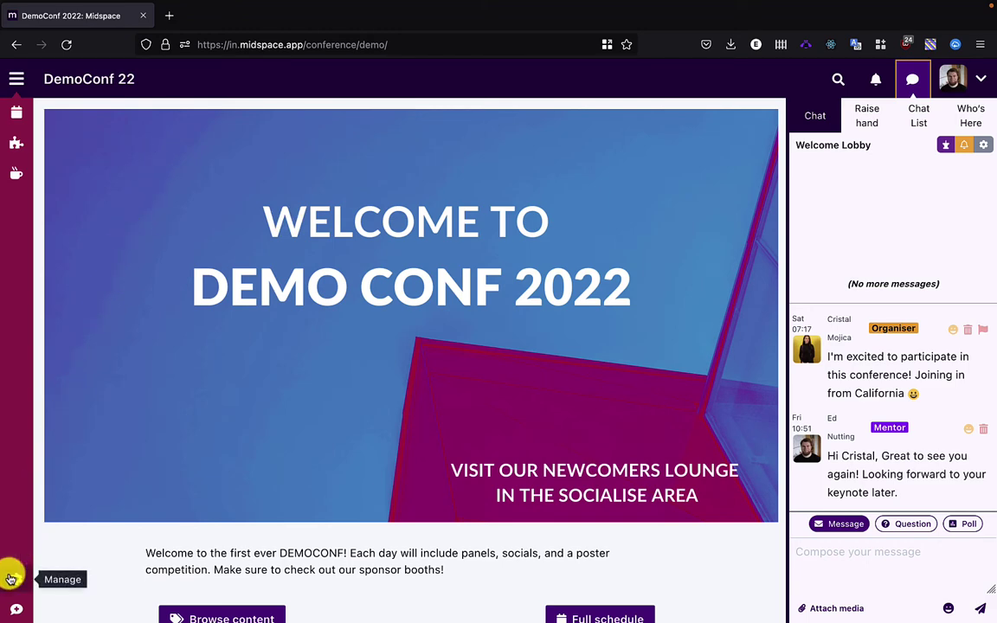
- Start a new event in the conference's schedule management, with start time 10:45:00 and end time 10:50:00
{"action": "left_click", "coordinate": [12, 575]}
{"action": "left_click", "coordinate": [435, 320]}
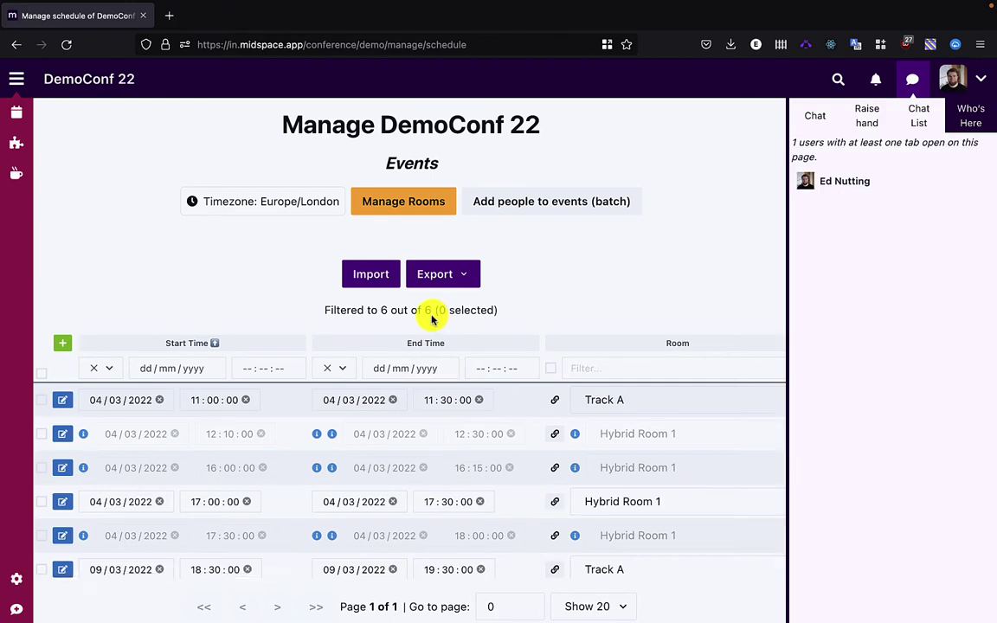
{"action": "left_click", "coordinate": [63, 344]}
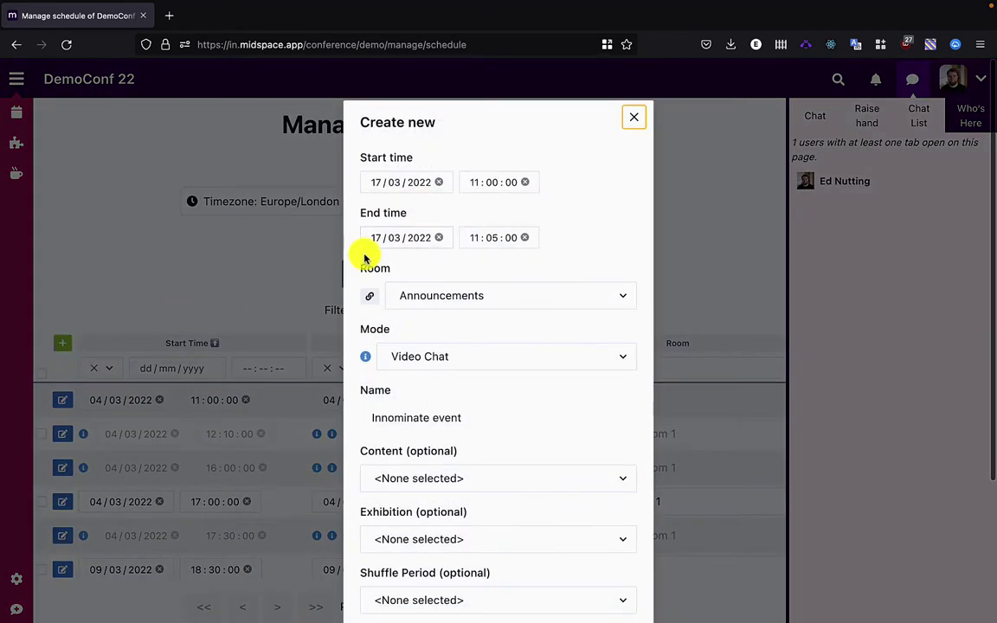
{"action": "left_click", "coordinate": [478, 187]}
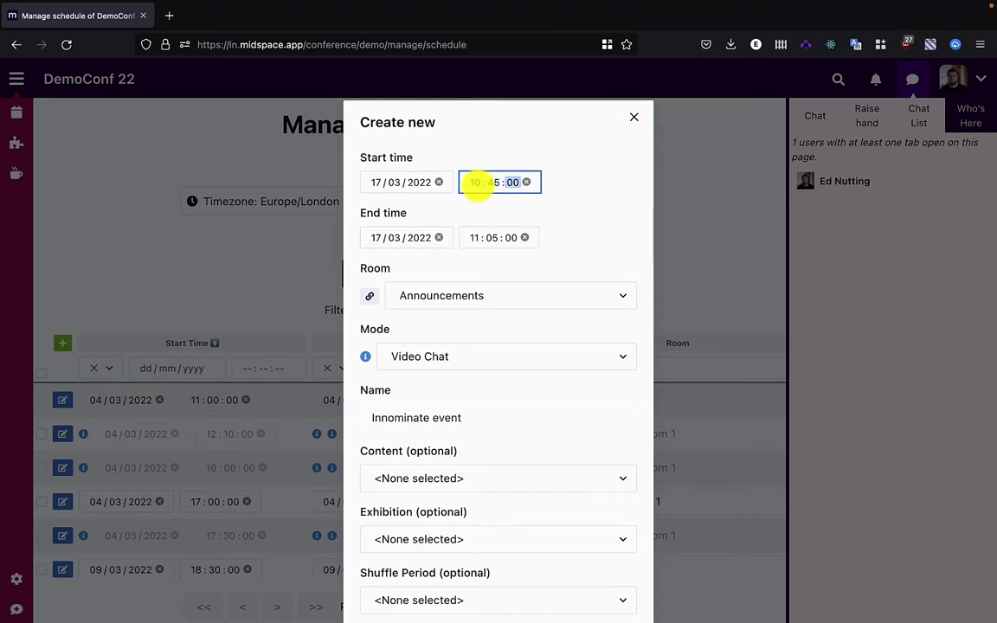
{"action": "left_click", "coordinate": [470, 238]}
- Assign the new event to the Track A room
{"action": "left_click", "coordinate": [481, 295]}
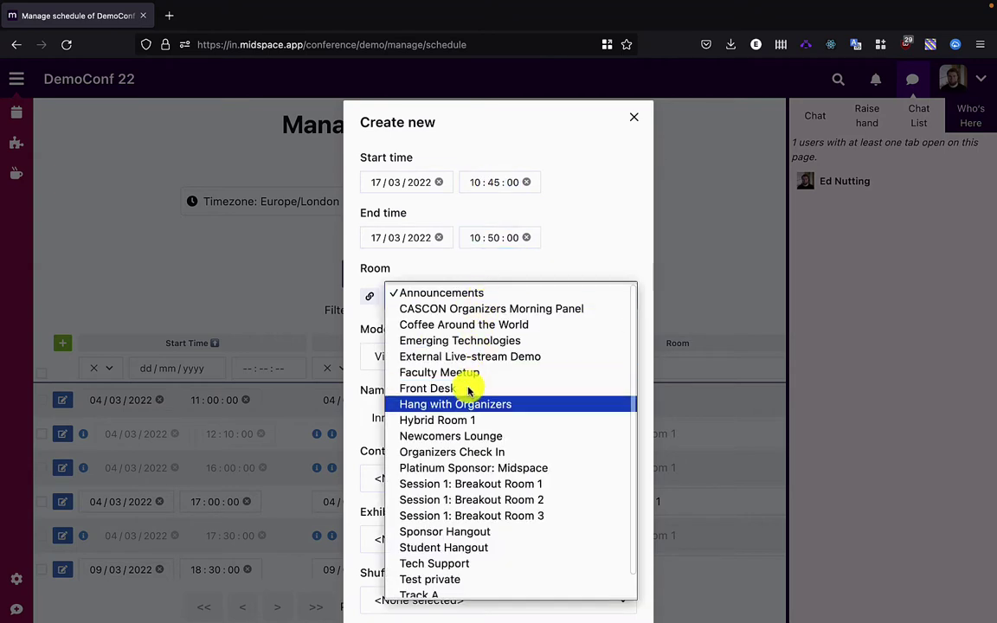
{"action": "scroll", "coordinate": [443, 541], "scroll_direction": "down", "scroll_amount": 1}
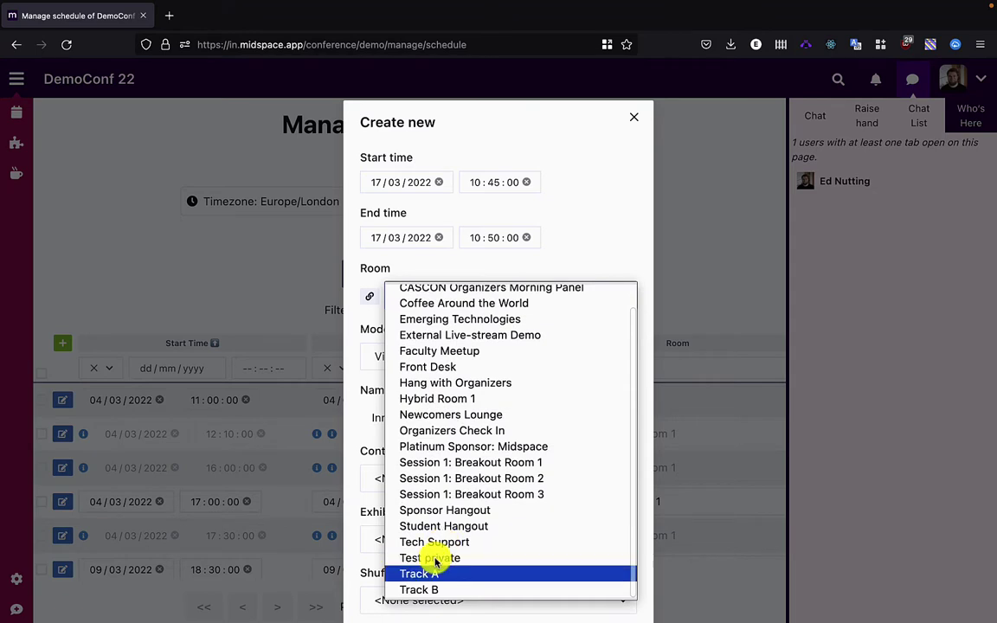
{"action": "left_click", "coordinate": [430, 572]}
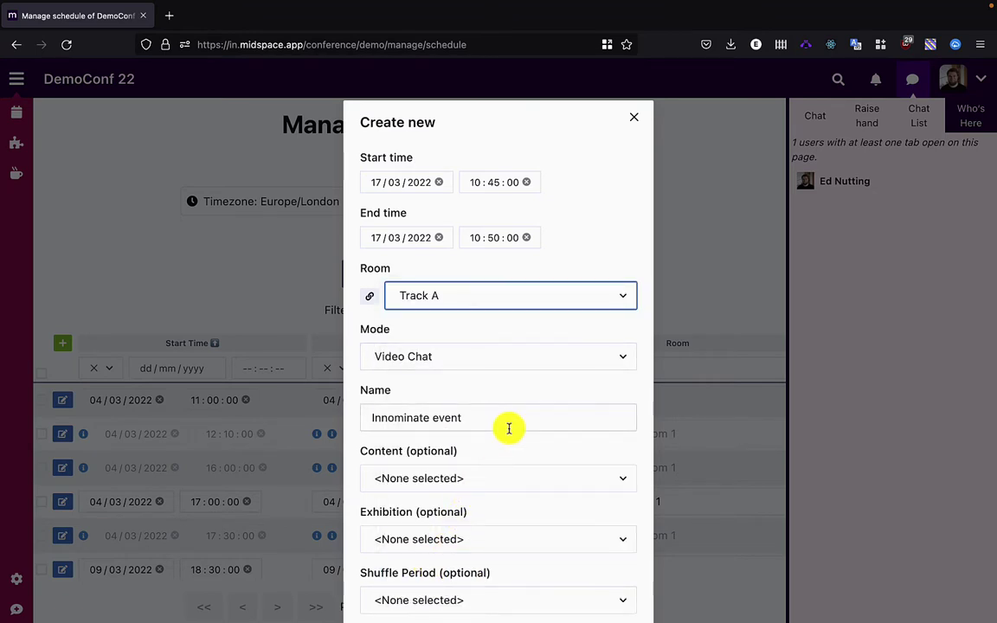
- Name the event Demo Event
{"action": "scroll", "coordinate": [507, 429], "scroll_direction": "down", "scroll_amount": 2}
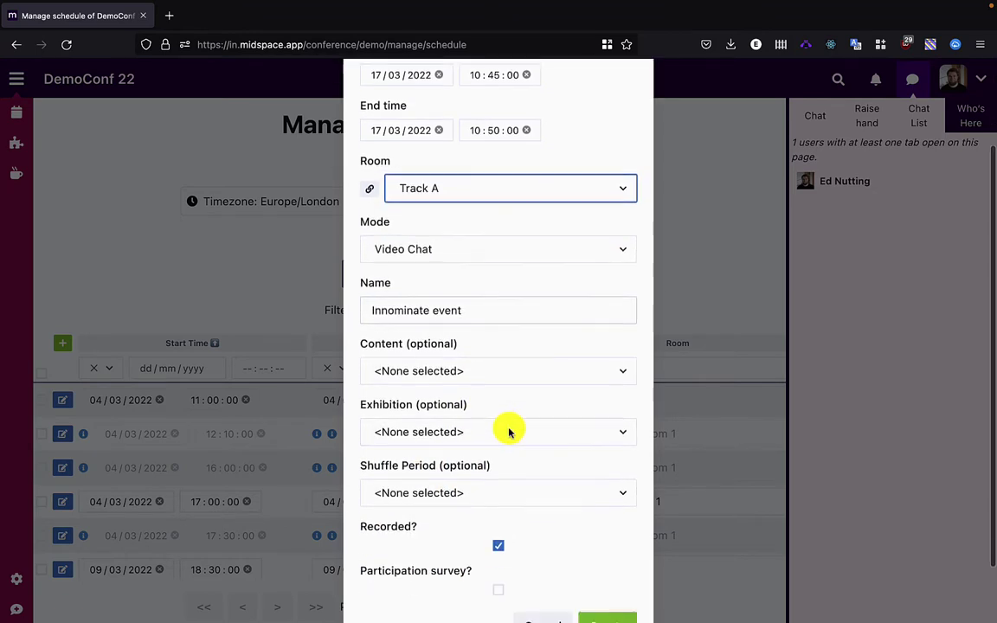
{"action": "left_click", "coordinate": [537, 314]}
{"action": "double_click", "coordinate": [537, 314]}
{"action": "key", "text": "super+a"}
{"action": "type", "text": "D"}
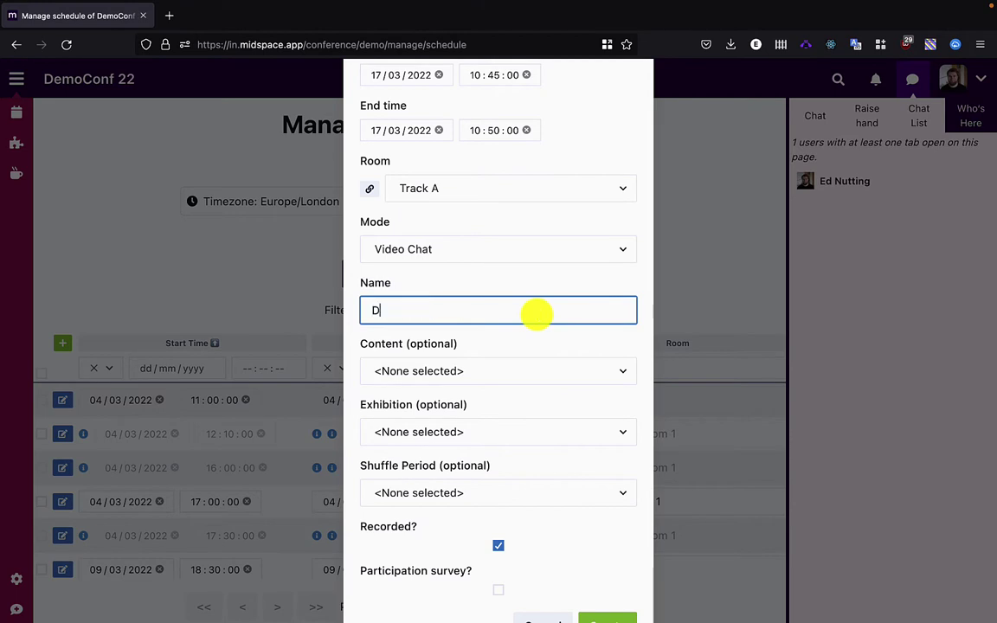
{"action": "type", "text": "emo Event"}
- Link the content item "Paper 1: An Adaptive Model of Gaze-based Selection" to the event
{"action": "scroll", "coordinate": [536, 313], "scroll_direction": "down", "scroll_amount": 1}
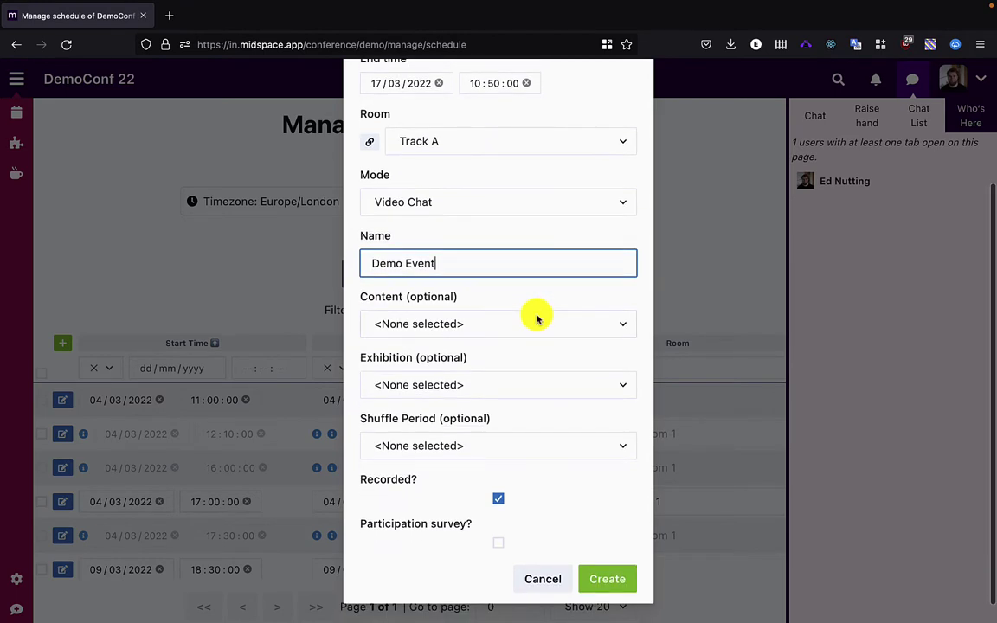
{"action": "left_click", "coordinate": [529, 326]}
{"action": "scroll", "coordinate": [446, 467], "scroll_direction": "down", "scroll_amount": 3}
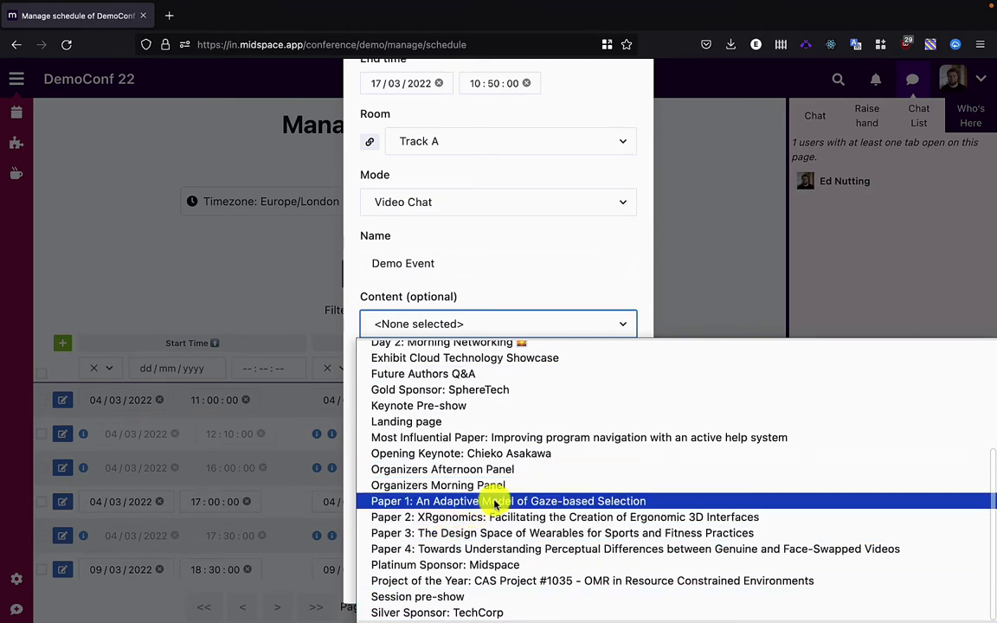
{"action": "left_click", "coordinate": [429, 502]}
{"action": "left_click", "coordinate": [585, 465]}
- Create the event without an exhibition, with recording disabled and the participation survey enabled
{"action": "left_click", "coordinate": [475, 385]}
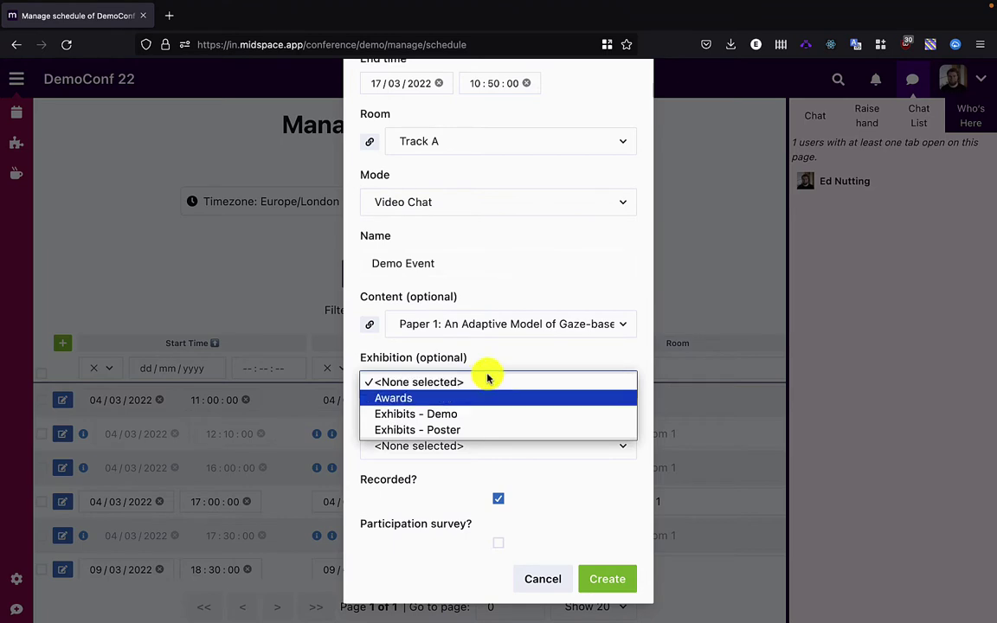
{"action": "left_click", "coordinate": [532, 342]}
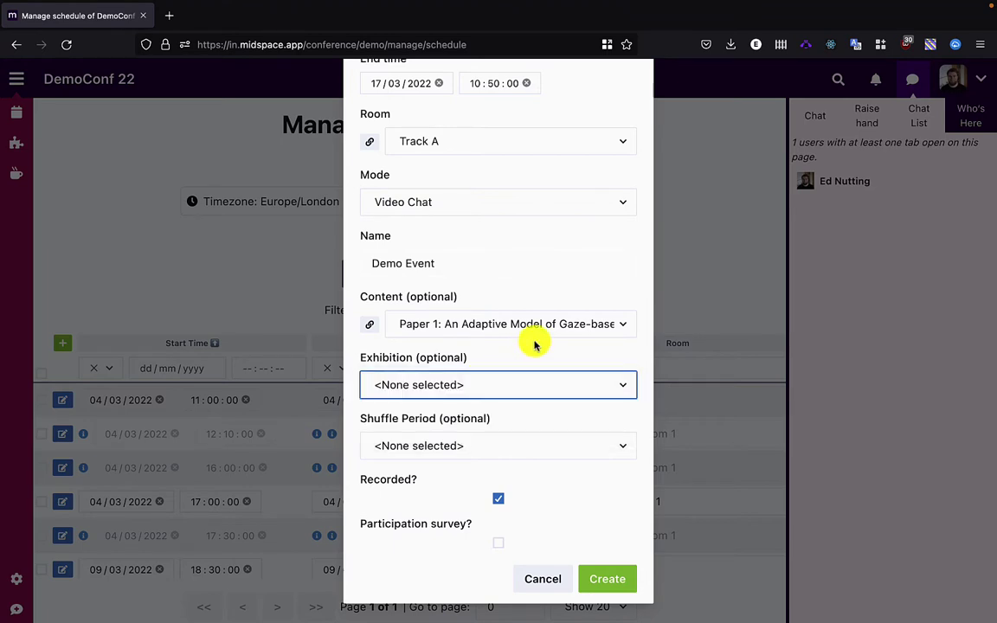
{"action": "left_click", "coordinate": [456, 542]}
{"action": "left_click", "coordinate": [498, 500]}
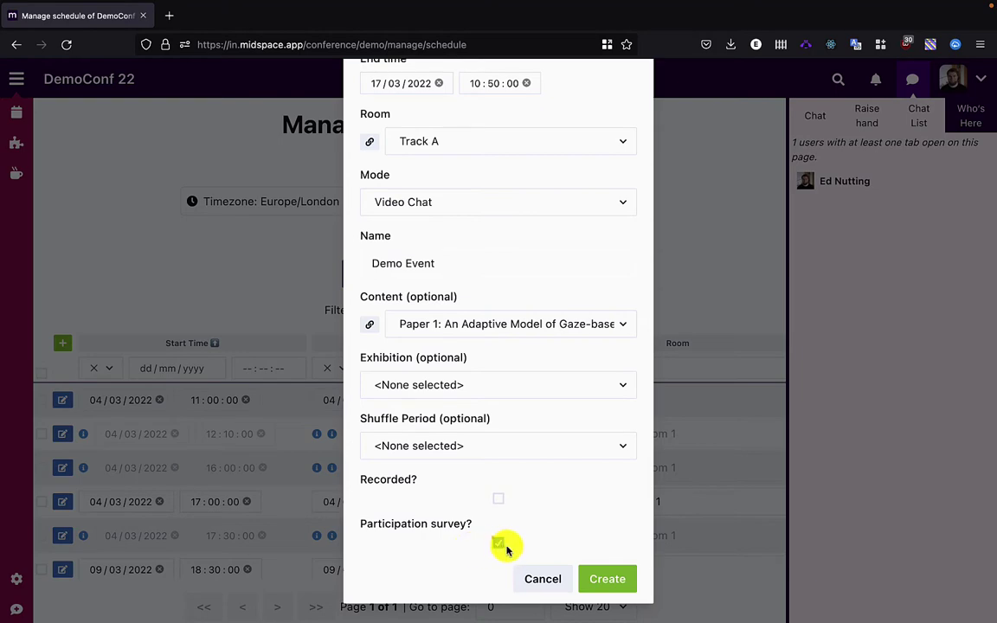
{"action": "left_click", "coordinate": [625, 579]}
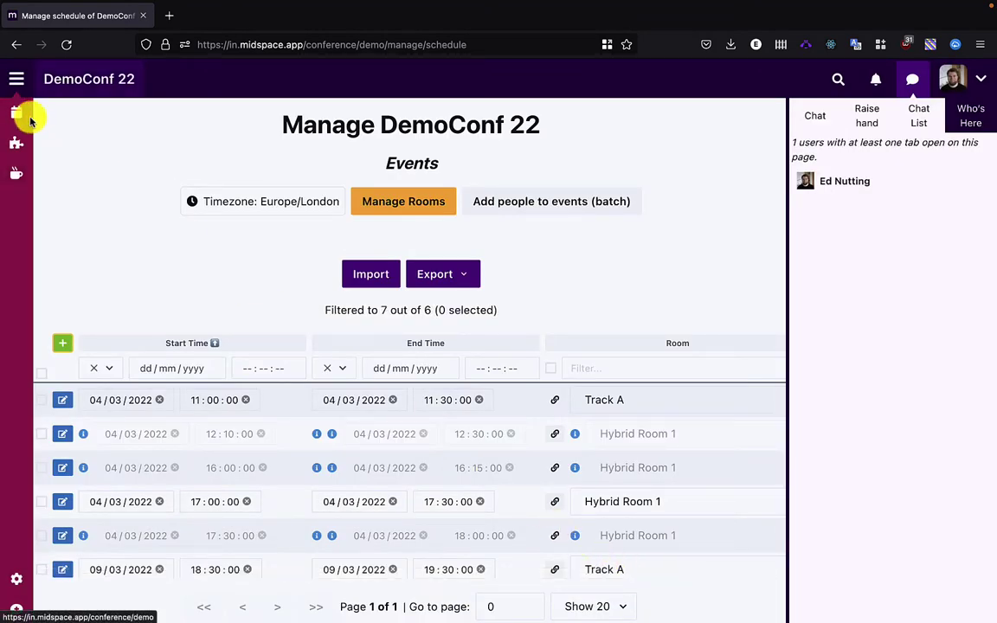
- Reload the conference home page and review the Demo Event details in the Track A room
{"action": "left_click", "coordinate": [93, 80]}
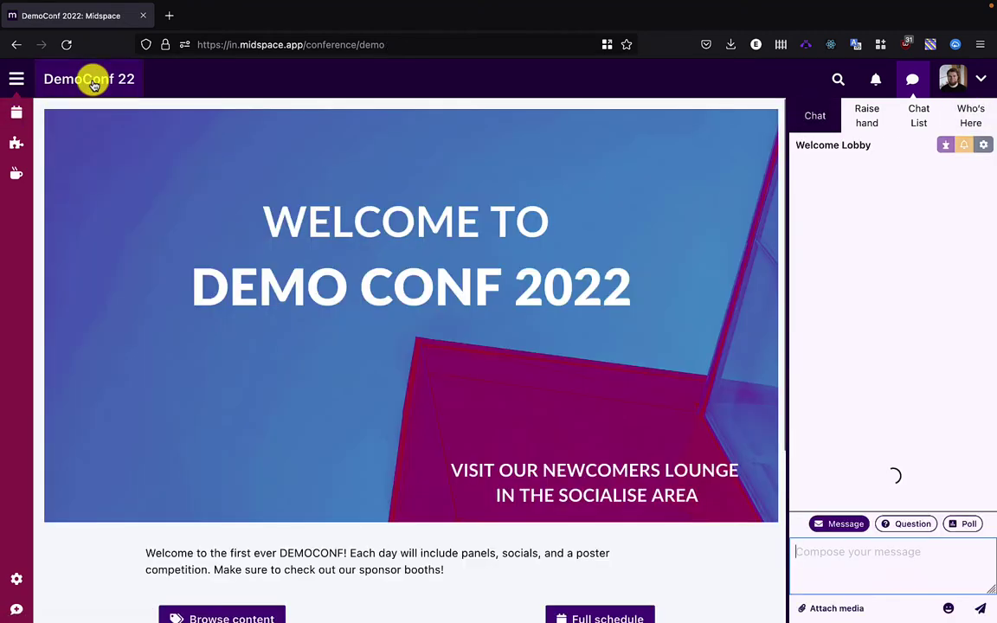
{"action": "left_click", "coordinate": [69, 45]}
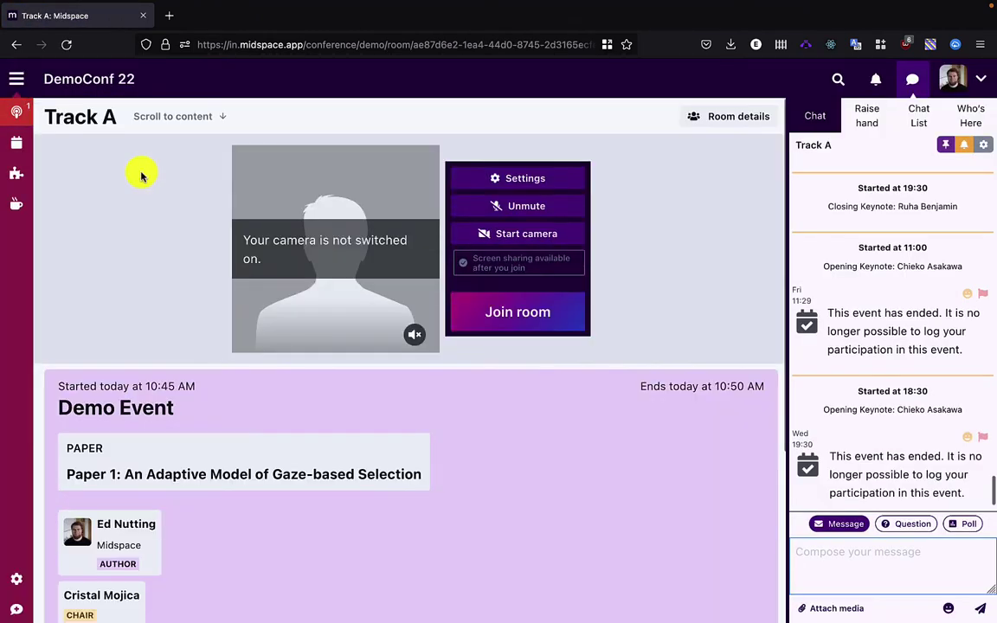
{"action": "scroll", "coordinate": [574, 433], "scroll_direction": "down", "scroll_amount": 3}
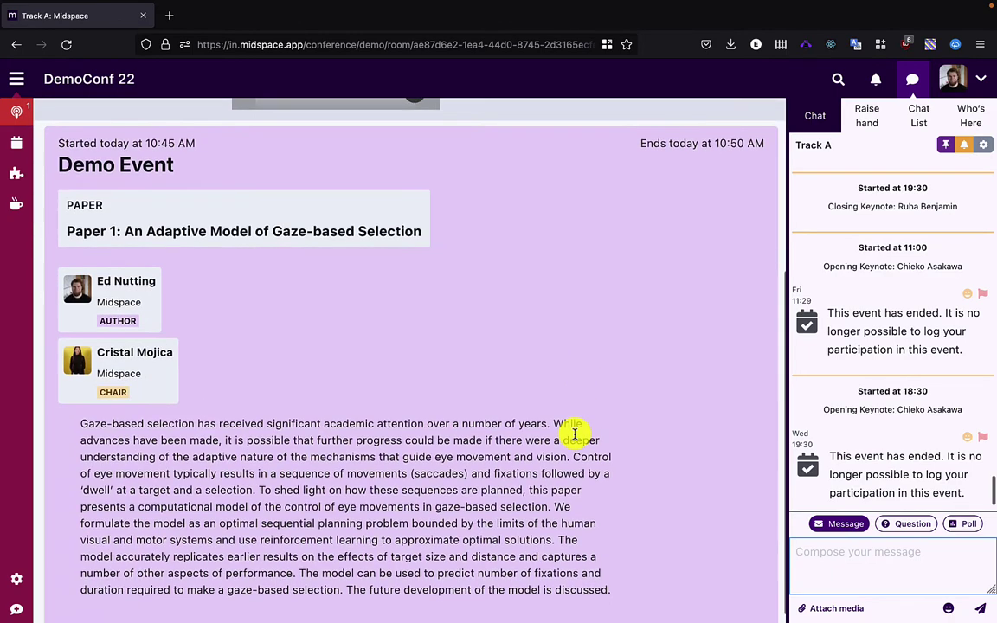
{"action": "scroll", "coordinate": [573, 433], "scroll_direction": "up", "scroll_amount": 3}
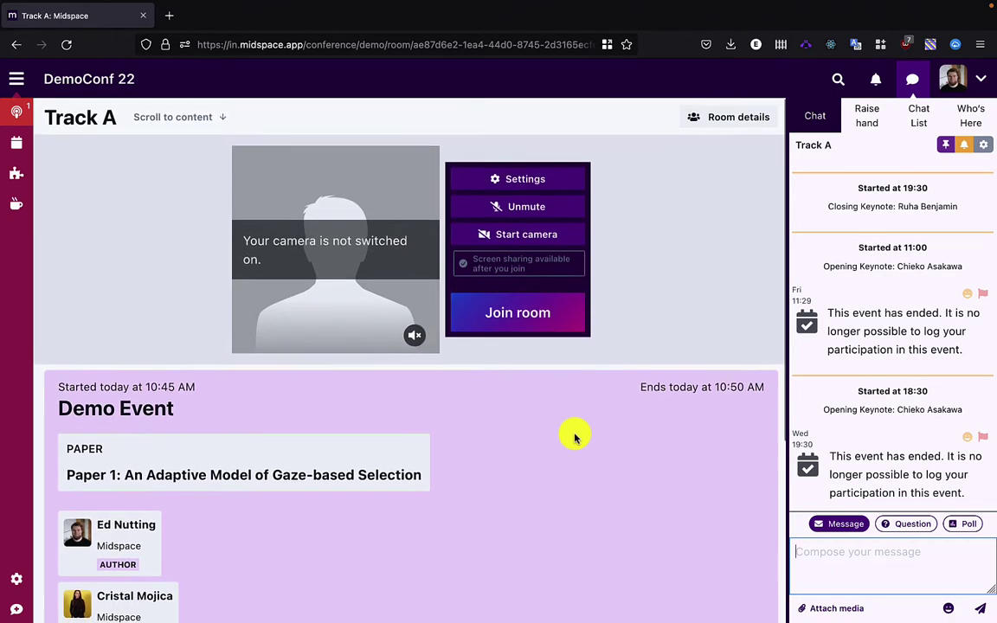
{"action": "scroll", "coordinate": [663, 346], "scroll_direction": "down", "scroll_amount": 1}
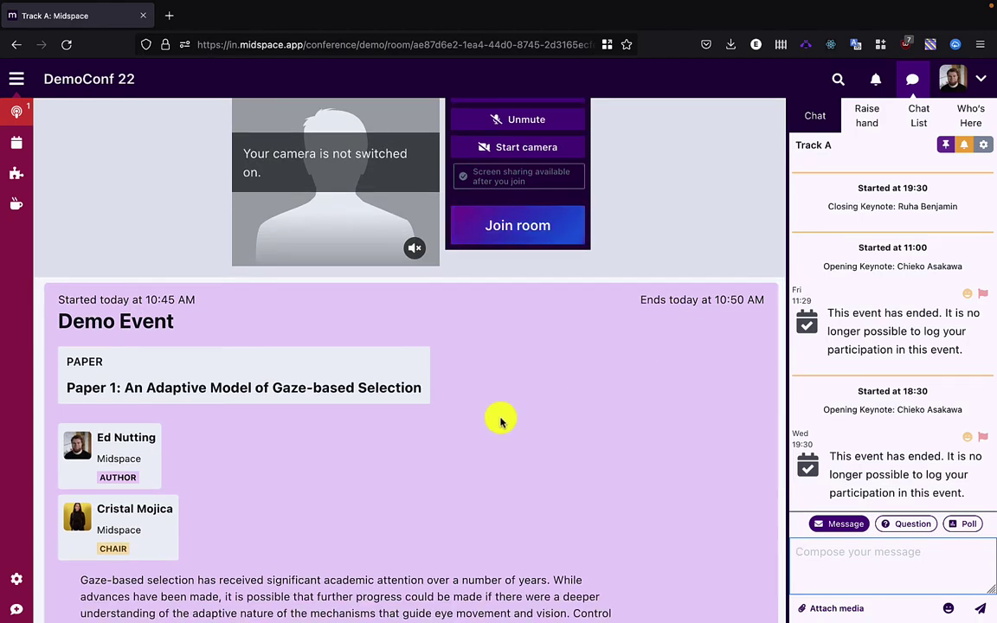
{"action": "scroll", "coordinate": [499, 418], "scroll_direction": "down", "scroll_amount": 2}
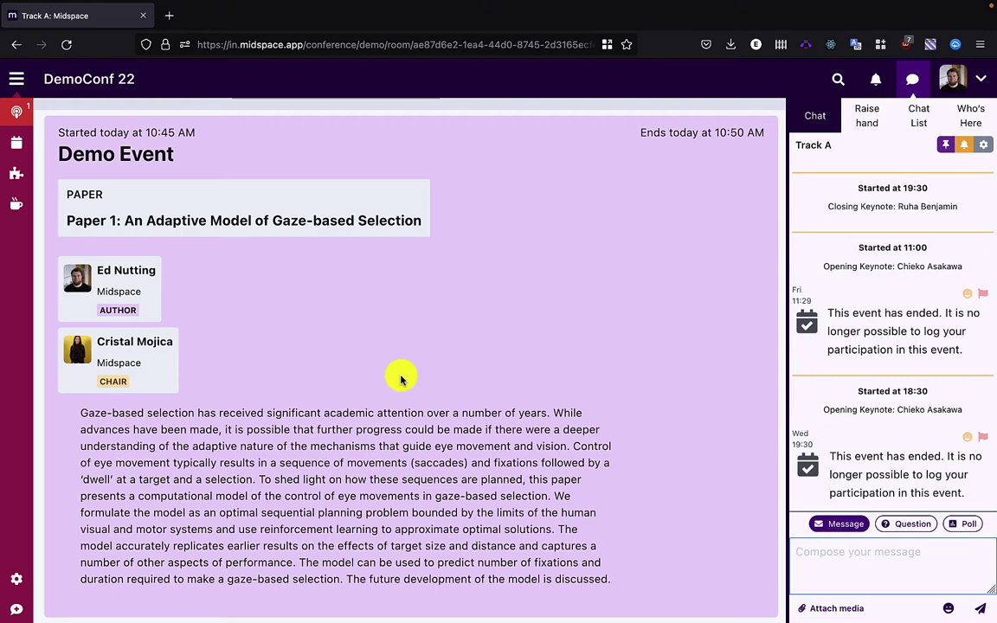
- Open the Awards exhibition and look through its entries
{"action": "left_click", "coordinate": [18, 177]}
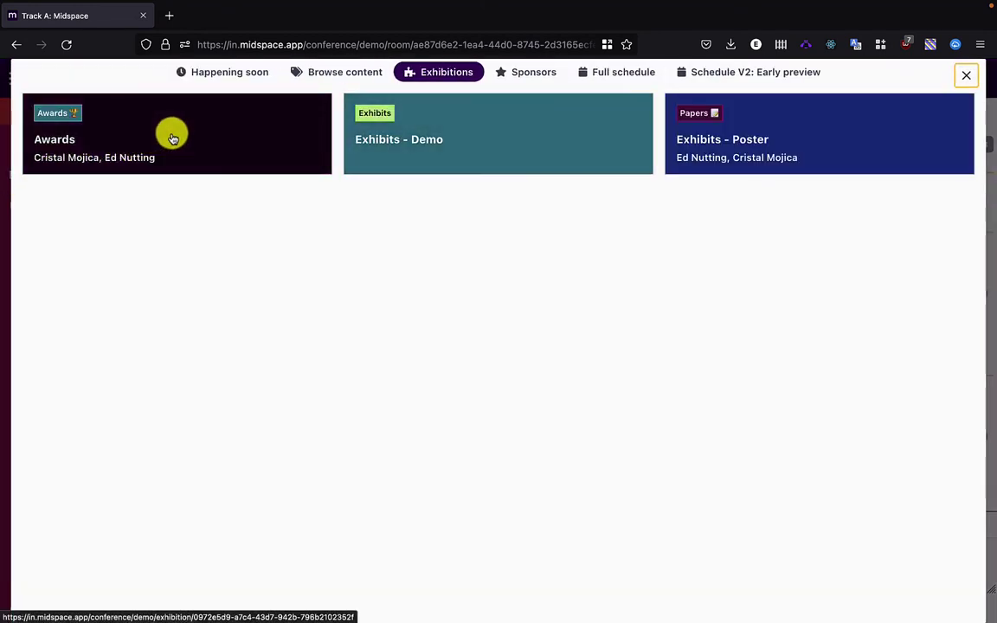
{"action": "left_click", "coordinate": [169, 134]}
{"action": "scroll", "coordinate": [261, 358], "scroll_direction": "down", "scroll_amount": 10}
{"action": "scroll", "coordinate": [260, 360], "scroll_direction": "down", "scroll_amount": 15}
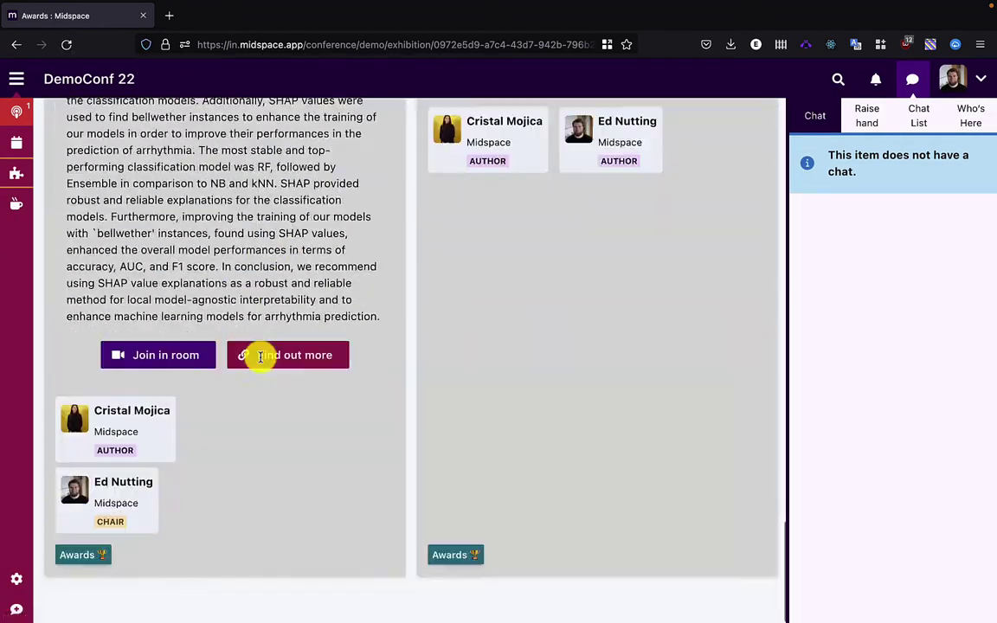
{"action": "scroll", "coordinate": [261, 359], "scroll_direction": "up", "scroll_amount": 20}
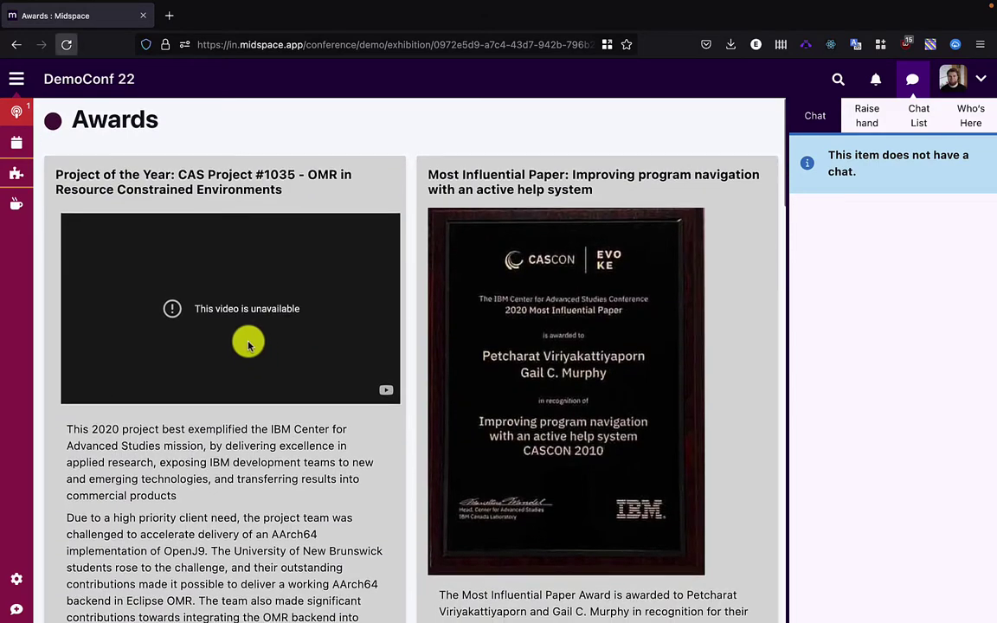
- Return to the Track A room and look over the Demo Event information below the video area
{"action": "left_click", "coordinate": [17, 47]}
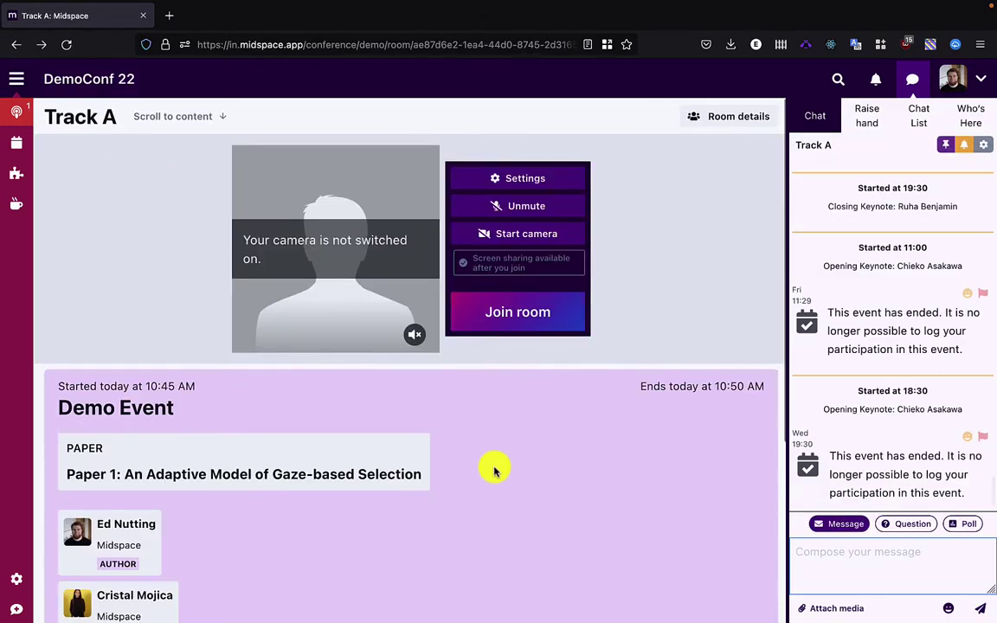
{"action": "scroll", "coordinate": [494, 467], "scroll_direction": "down", "scroll_amount": 3}
{"action": "scroll", "coordinate": [494, 470], "scroll_direction": "down", "scroll_amount": 1}
{"action": "scroll", "coordinate": [494, 469], "scroll_direction": "up", "scroll_amount": 5}
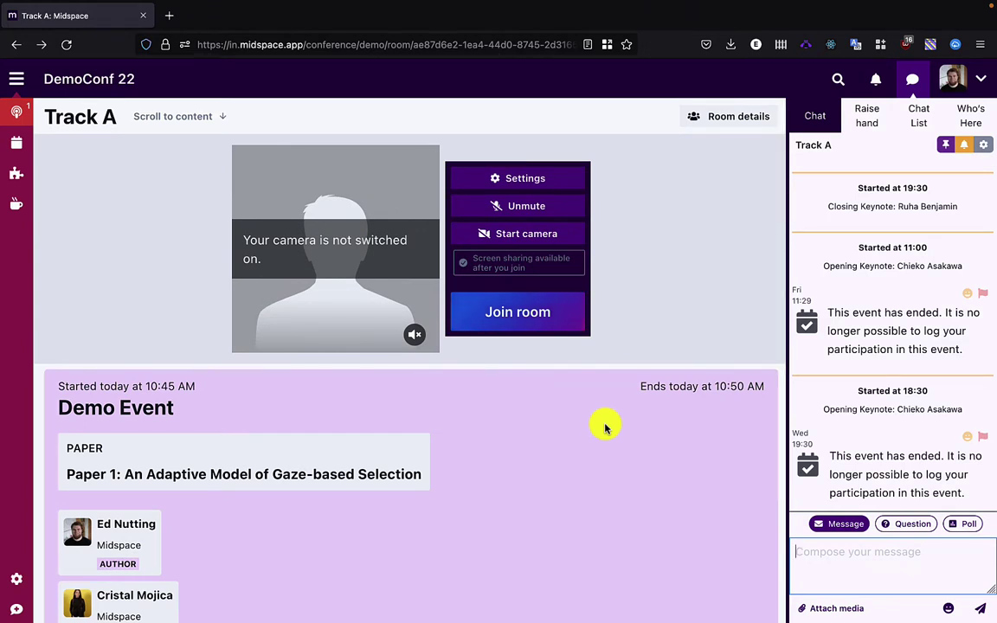
- Test the microphone and mute it again, and join the Track A room with the camera on
{"action": "left_click", "coordinate": [538, 215]}
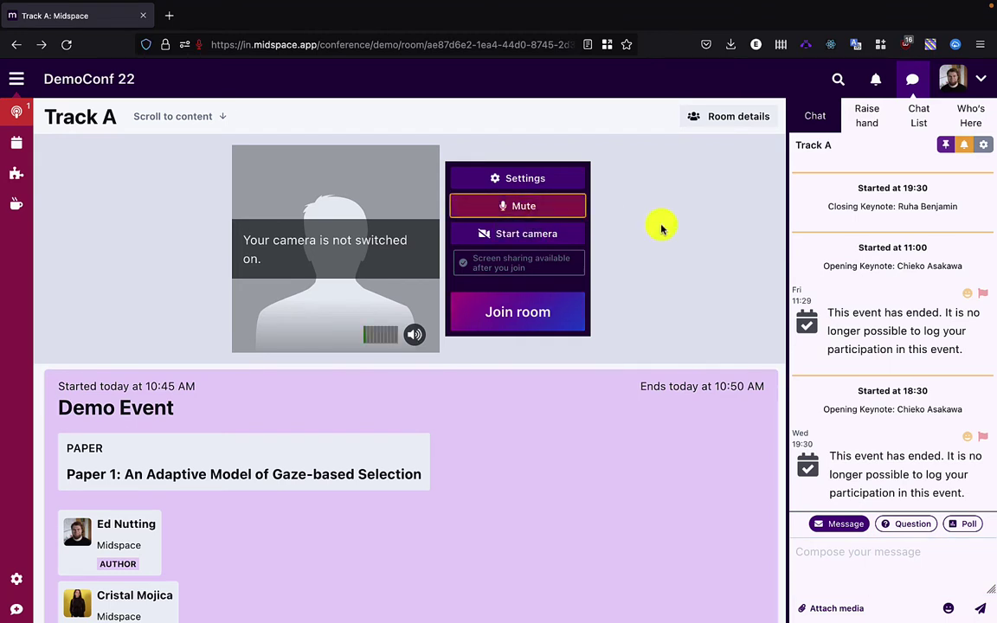
{"action": "left_click", "coordinate": [568, 215]}
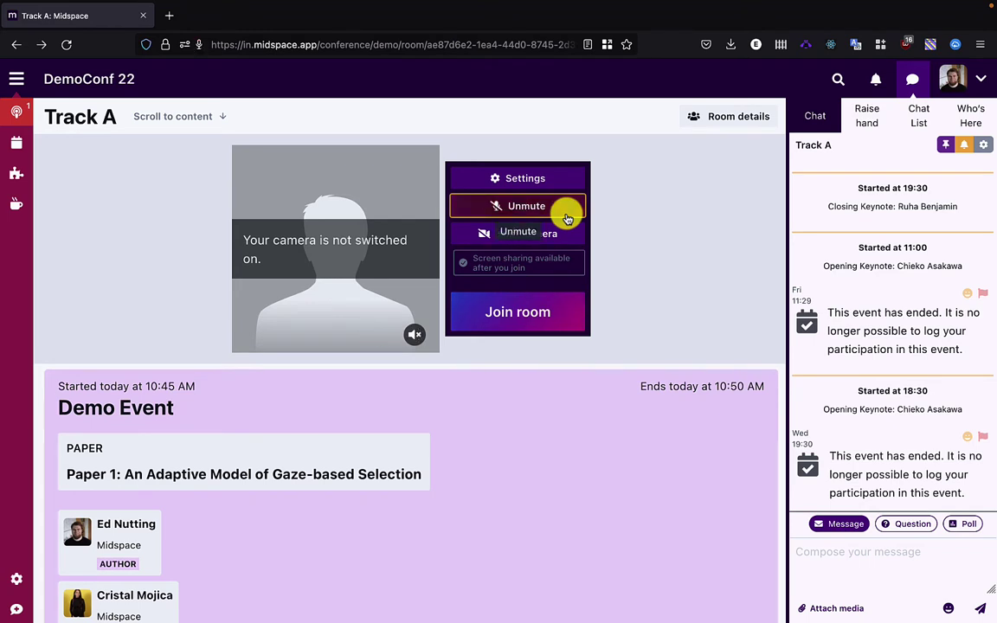
{"action": "left_click", "coordinate": [552, 232]}
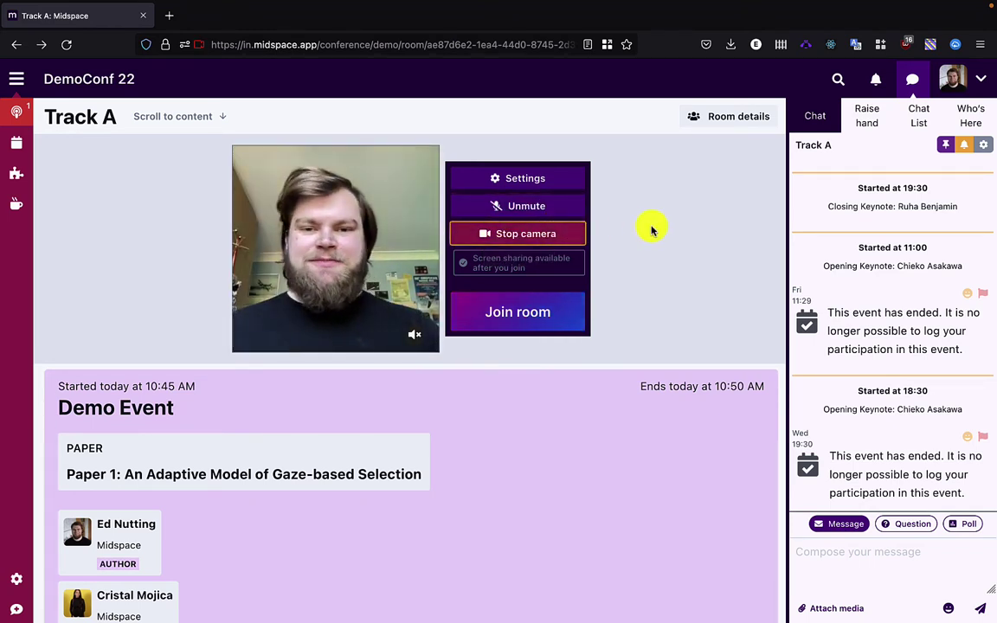
{"action": "left_click", "coordinate": [562, 309]}
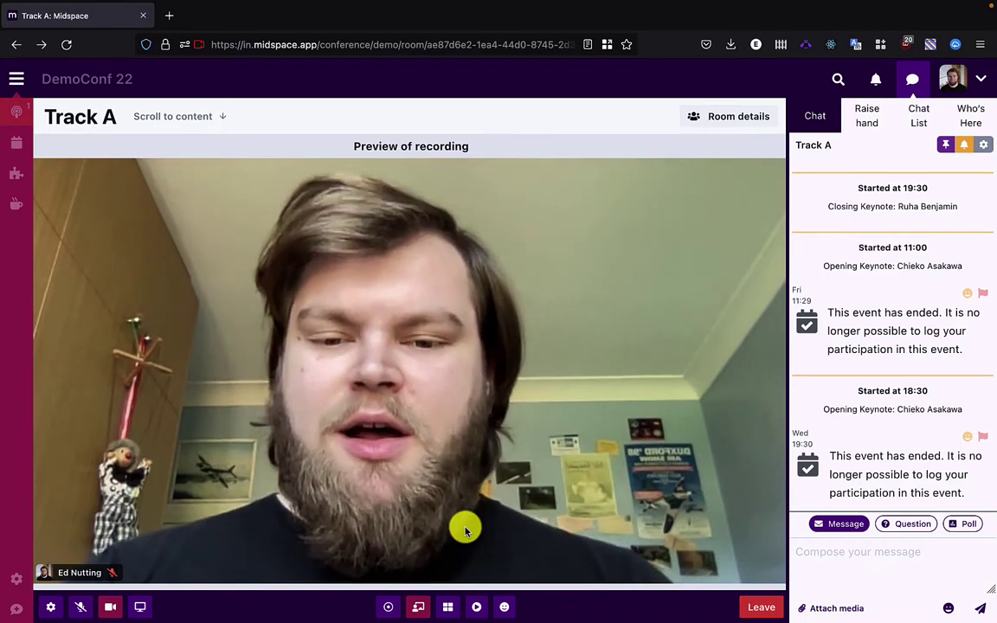
- Switch the recording preview off and back on, and turn the camera off and on again
{"action": "left_click", "coordinate": [415, 608]}
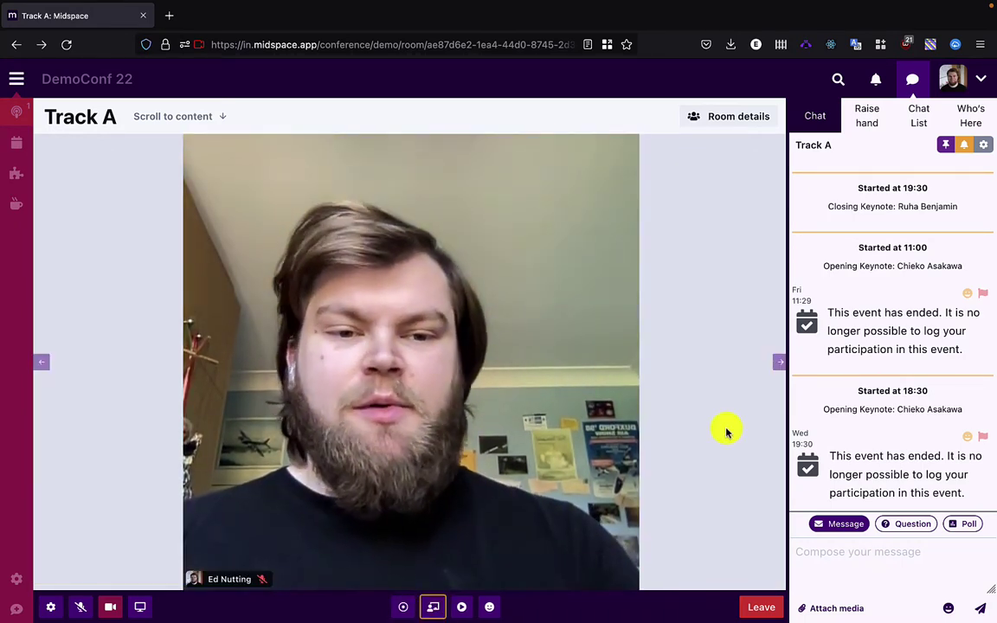
{"action": "left_click", "coordinate": [432, 608]}
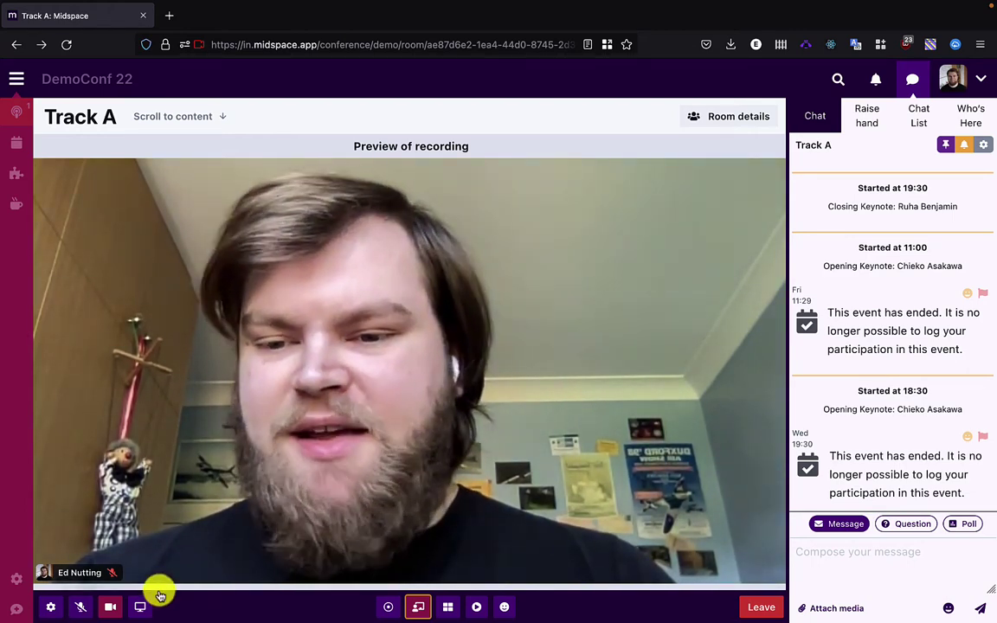
{"action": "left_click", "coordinate": [110, 606]}
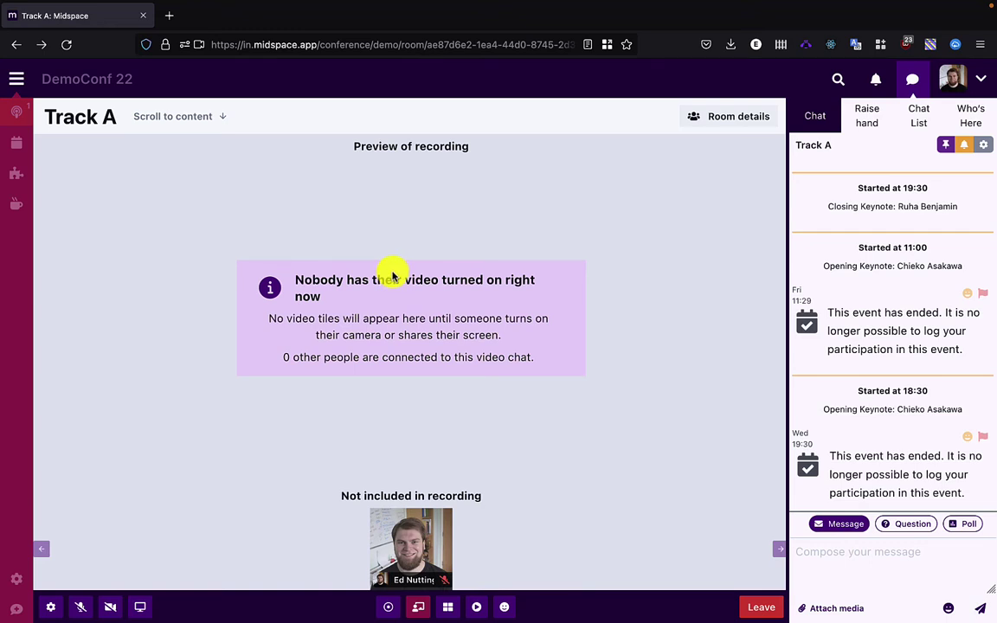
{"action": "left_click", "coordinate": [109, 607]}
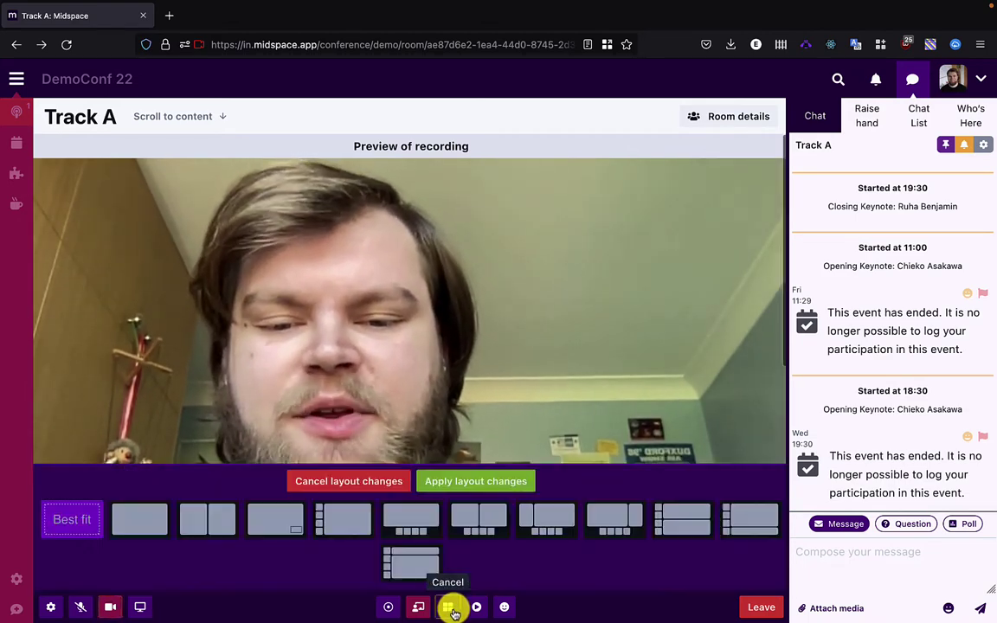
- Apply the picture-in-picture recording layout with the own camera feed in the small corner tile
{"action": "left_click", "coordinate": [275, 523]}
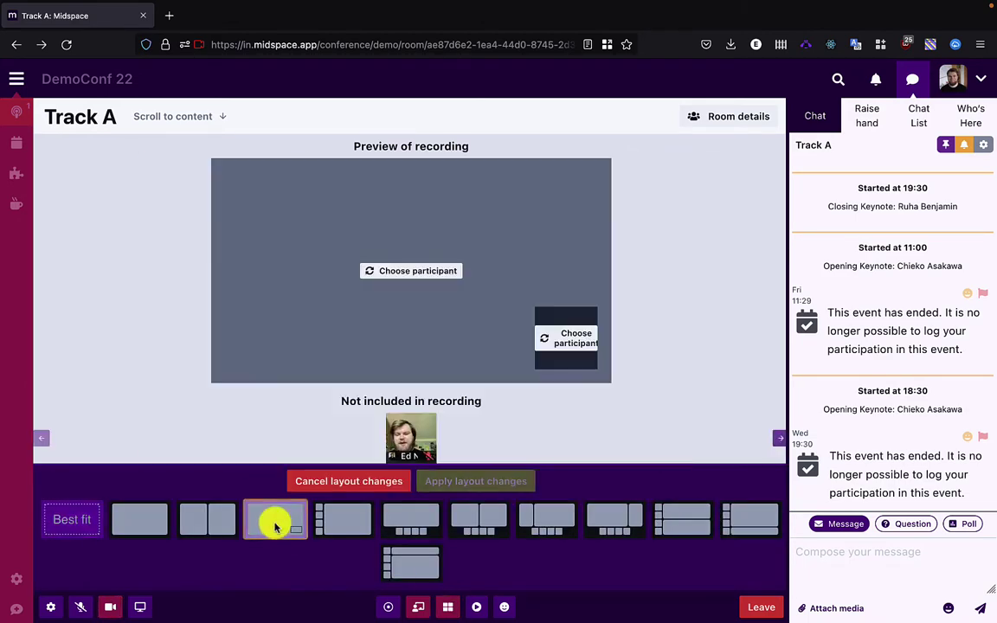
{"action": "left_click", "coordinate": [456, 481]}
{"action": "left_click", "coordinate": [624, 421]}
{"action": "left_click", "coordinate": [663, 383]}
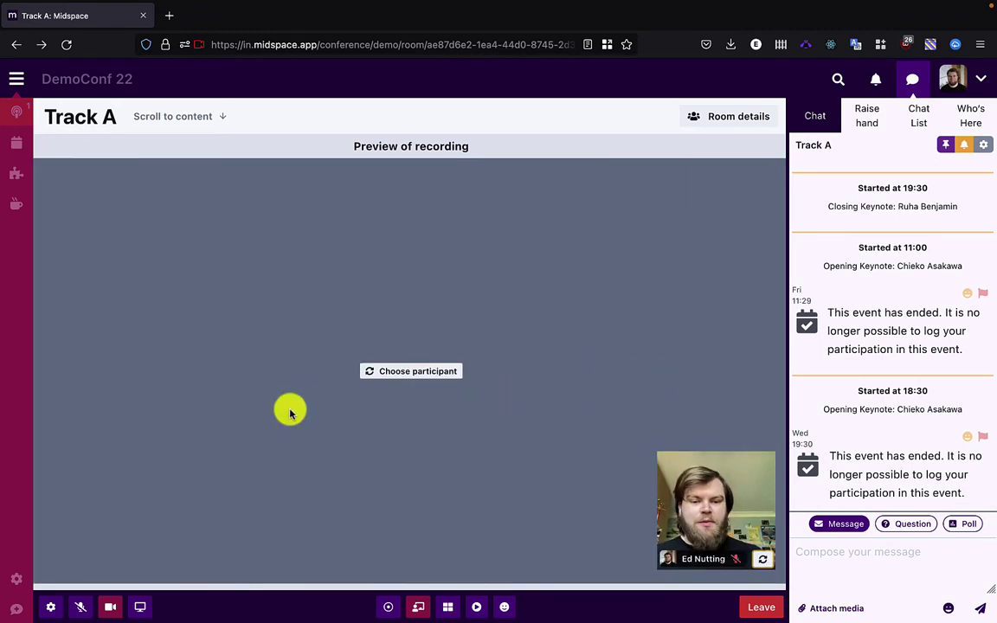
- Apply the Best fit layout to the recording
{"action": "left_click", "coordinate": [446, 607]}
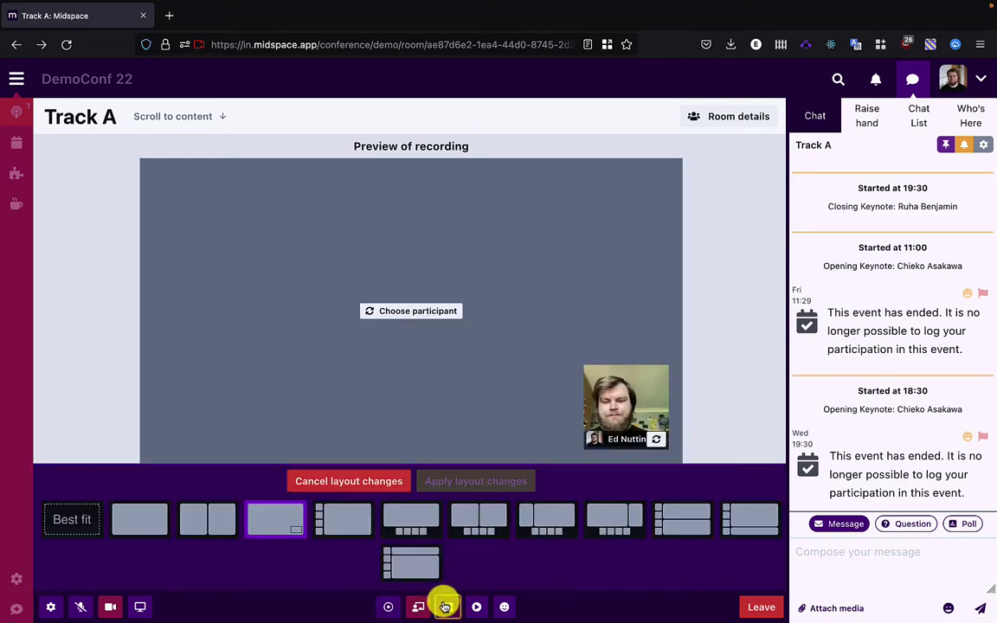
{"action": "left_click", "coordinate": [76, 519]}
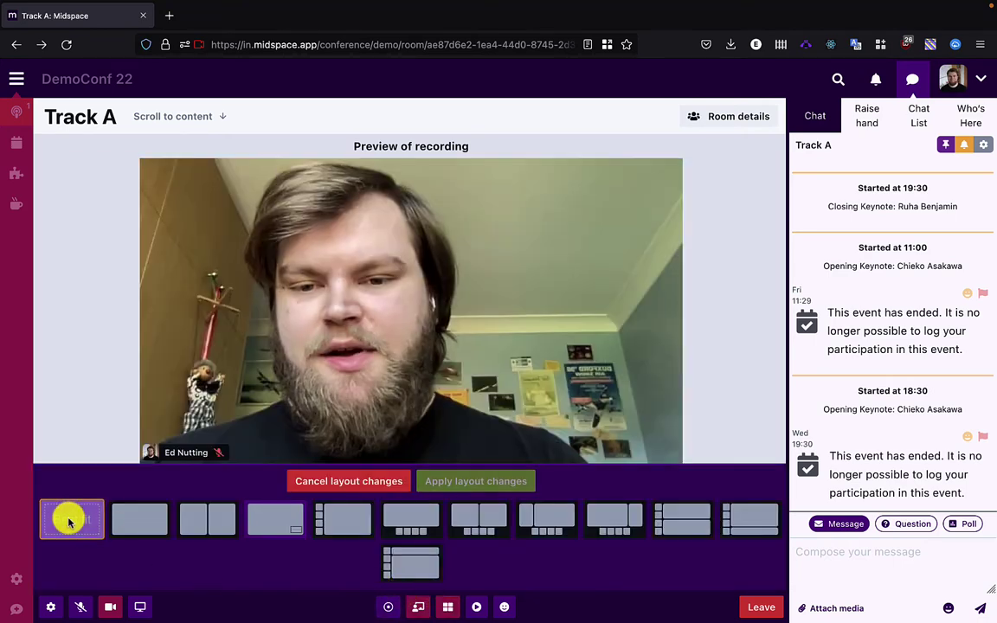
{"action": "left_click", "coordinate": [452, 482]}
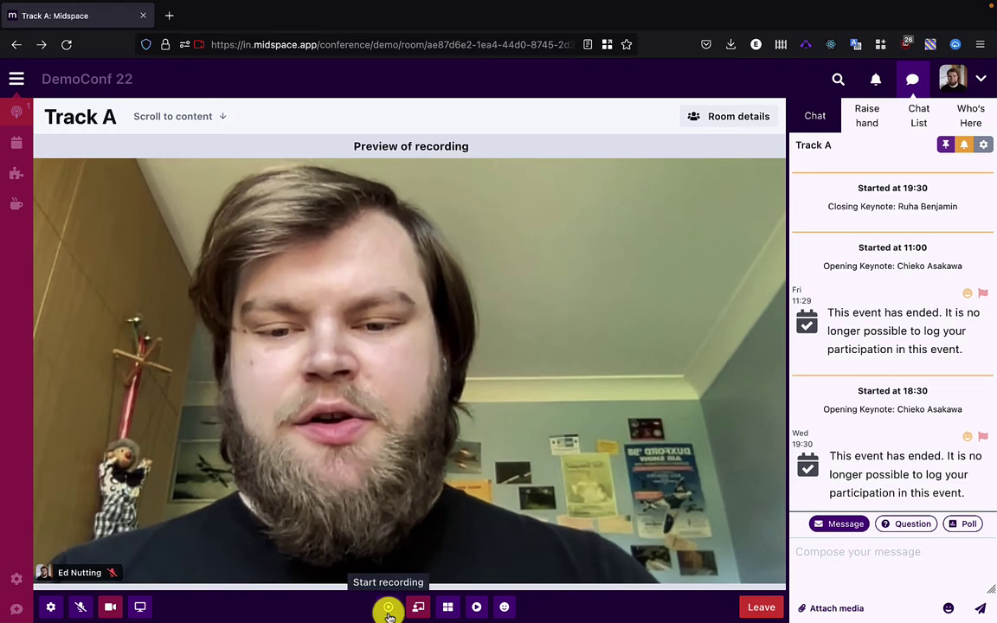
- Play the video "An adaptive model of gaze-based selection" in the room, pause it, and send a laughing emoji reaction
{"action": "left_click", "coordinate": [476, 607]}
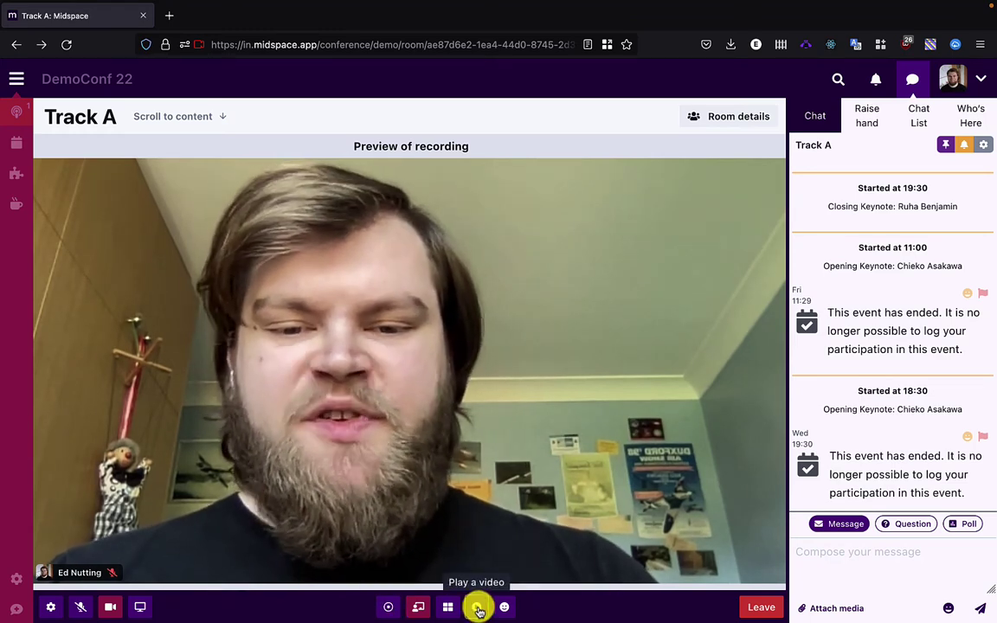
{"action": "scroll", "coordinate": [594, 485], "scroll_direction": "down", "scroll_amount": 2}
{"action": "scroll", "coordinate": [595, 484], "scroll_direction": "up", "scroll_amount": 2}
{"action": "left_click", "coordinate": [591, 385]}
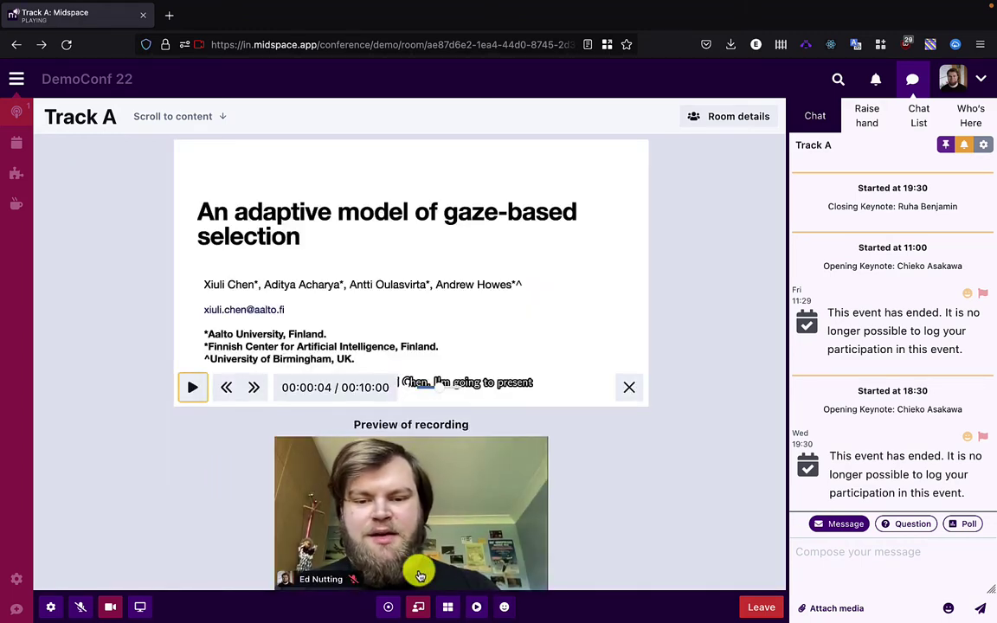
{"action": "left_click", "coordinate": [507, 609]}
{"action": "left_click", "coordinate": [560, 578]}
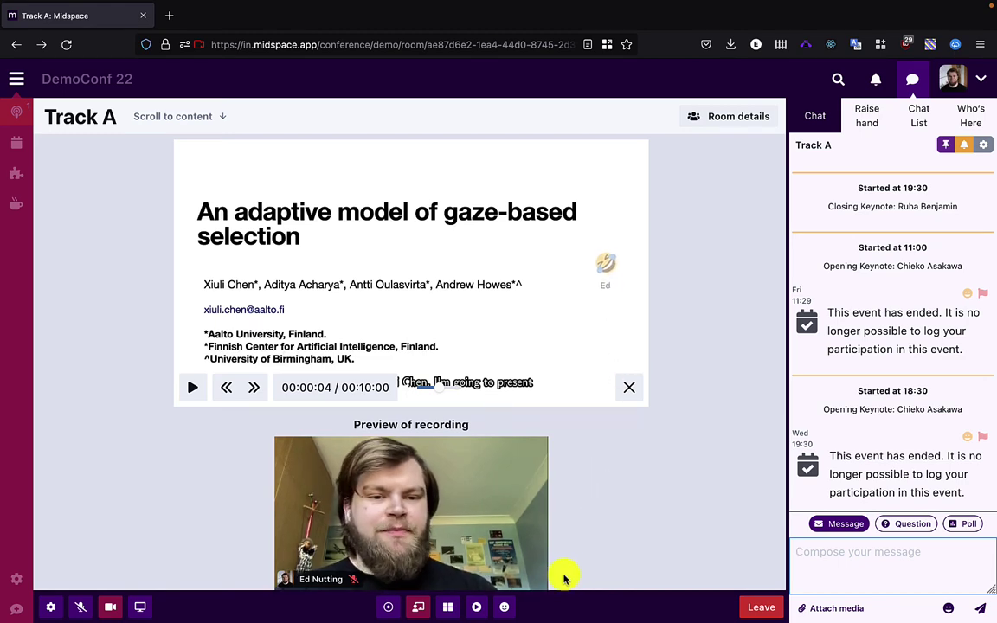
- Widen the chat sidebar and send the message "Test" in the Track A chat
{"action": "left_click_drag", "start_coordinate": [785, 443], "coordinate": [671, 448]}
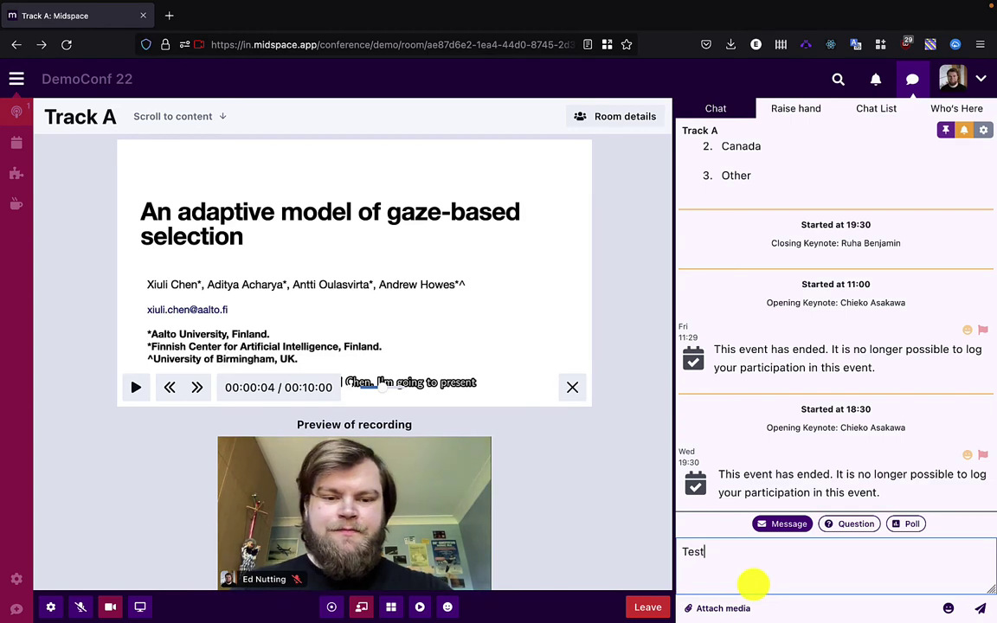
{"action": "key", "text": "Return"}
- Post the question "A questions" in the Track A chat, and switch the composer to poll mode
{"action": "left_click", "coordinate": [844, 526]}
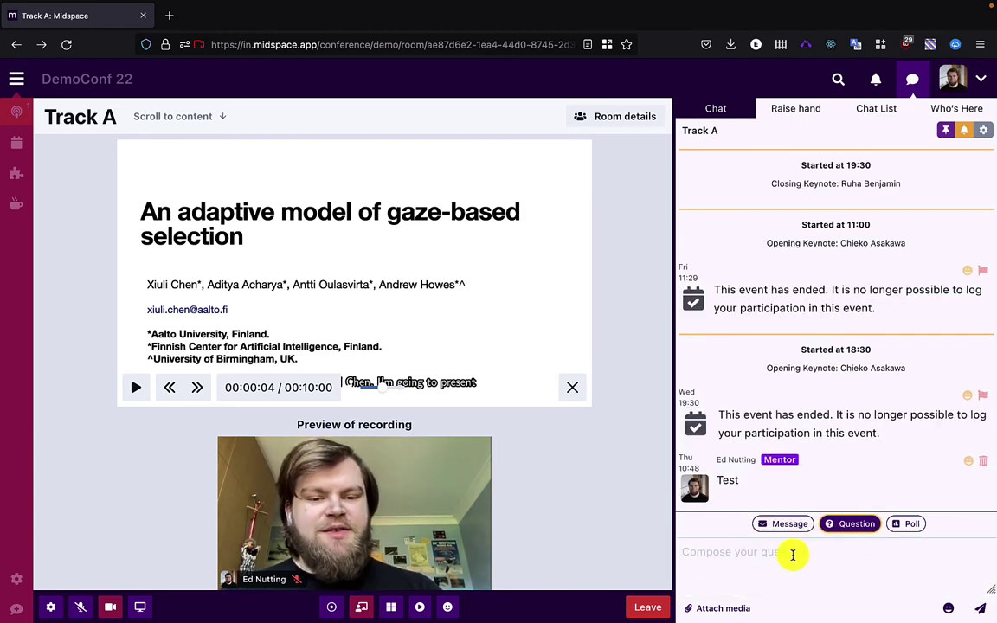
{"action": "type", "text": "A questions"}
{"action": "key", "text": "Return"}
{"action": "left_click", "coordinate": [896, 525]}
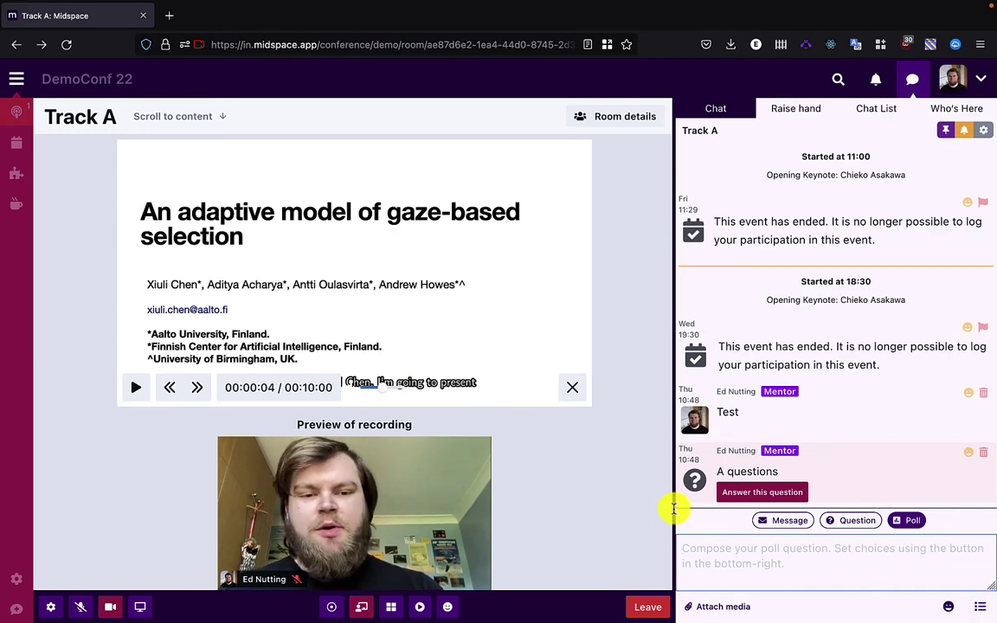
- Narrow the chat sidebar, and view the list of chats and who is present on the page
{"action": "left_click_drag", "start_coordinate": [673, 509], "coordinate": [773, 498]}
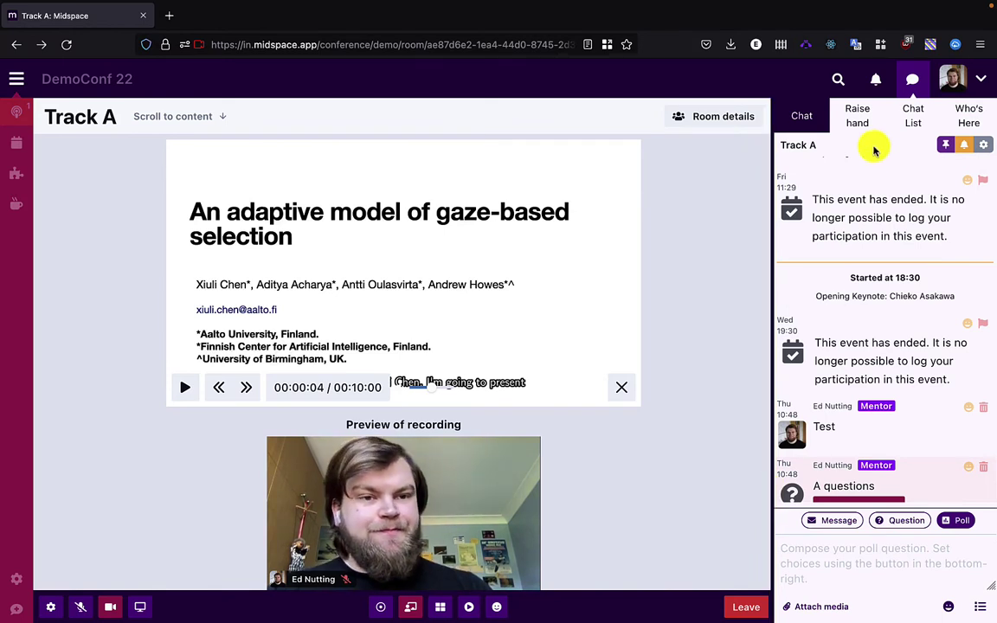
{"action": "left_click", "coordinate": [922, 120]}
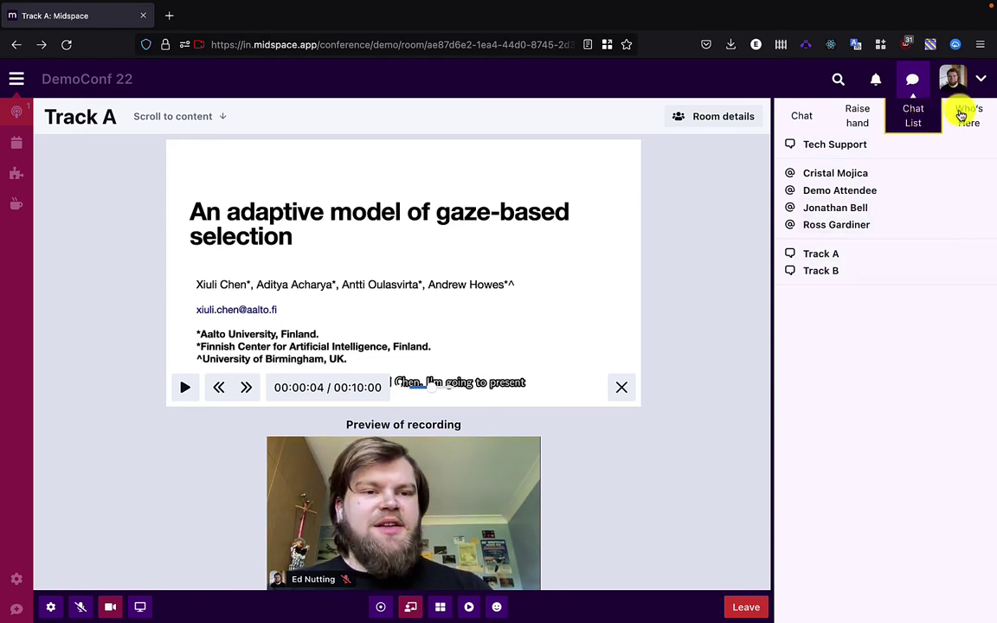
{"action": "left_click", "coordinate": [960, 116]}
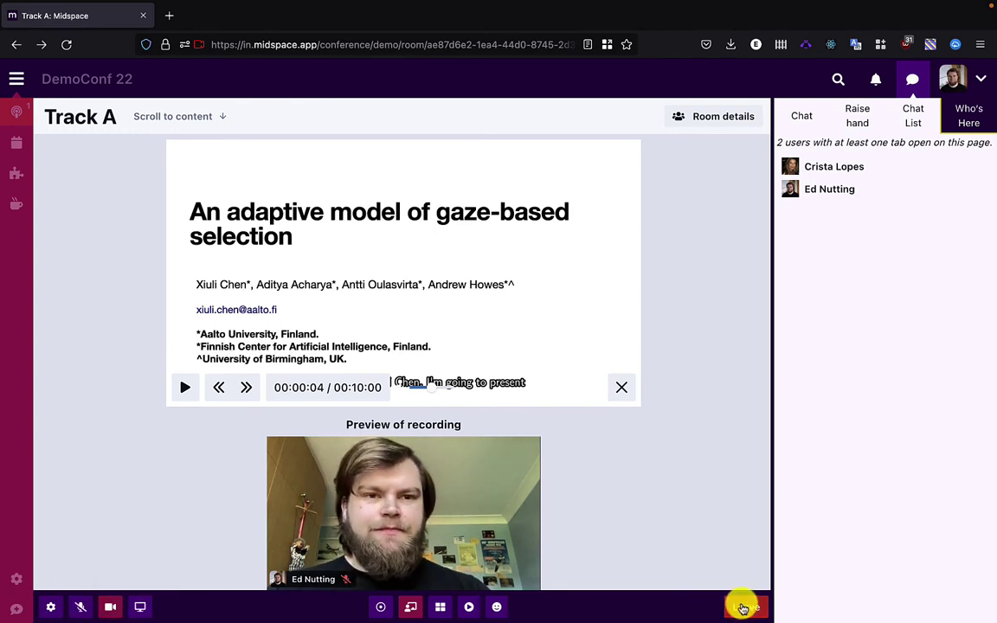
- Leave the Track A video chat and rejoin it from the room page
{"action": "left_click", "coordinate": [743, 608]}
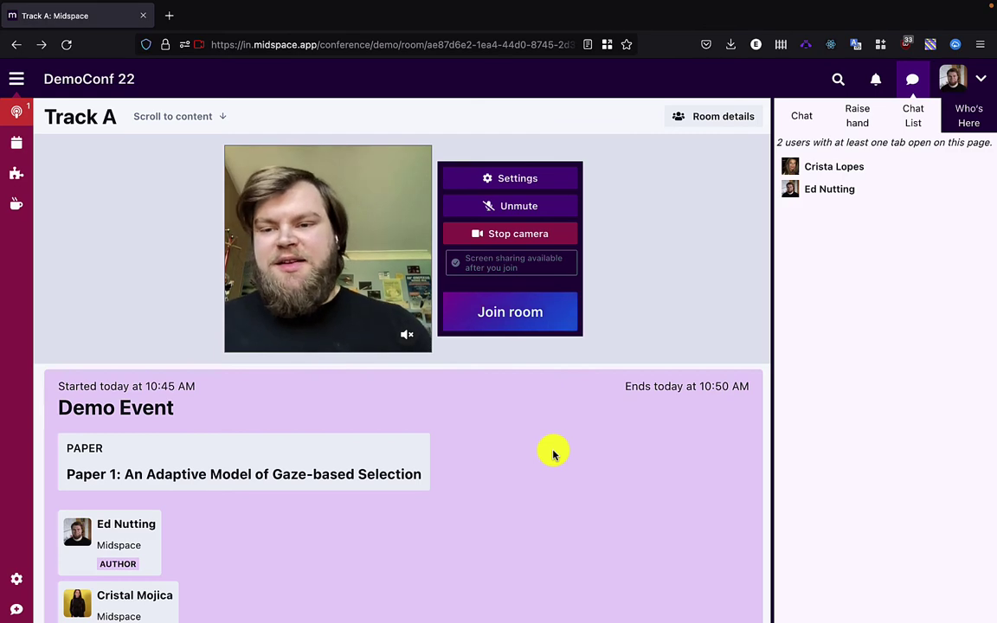
{"action": "scroll", "coordinate": [553, 455], "scroll_direction": "down", "scroll_amount": 1}
{"action": "scroll", "coordinate": [554, 453], "scroll_direction": "up", "scroll_amount": 1}
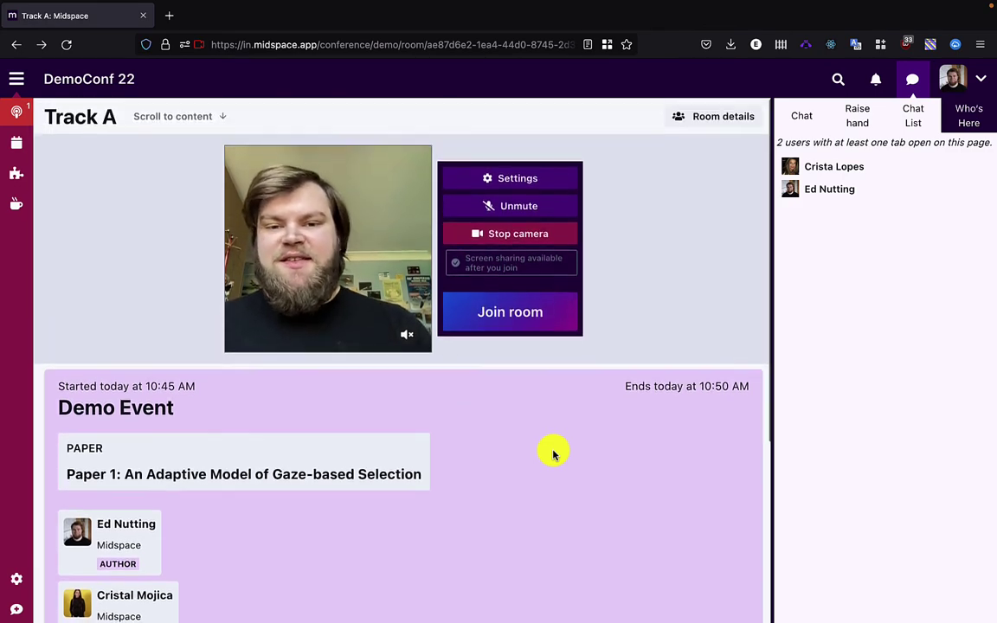
{"action": "left_click", "coordinate": [530, 309]}
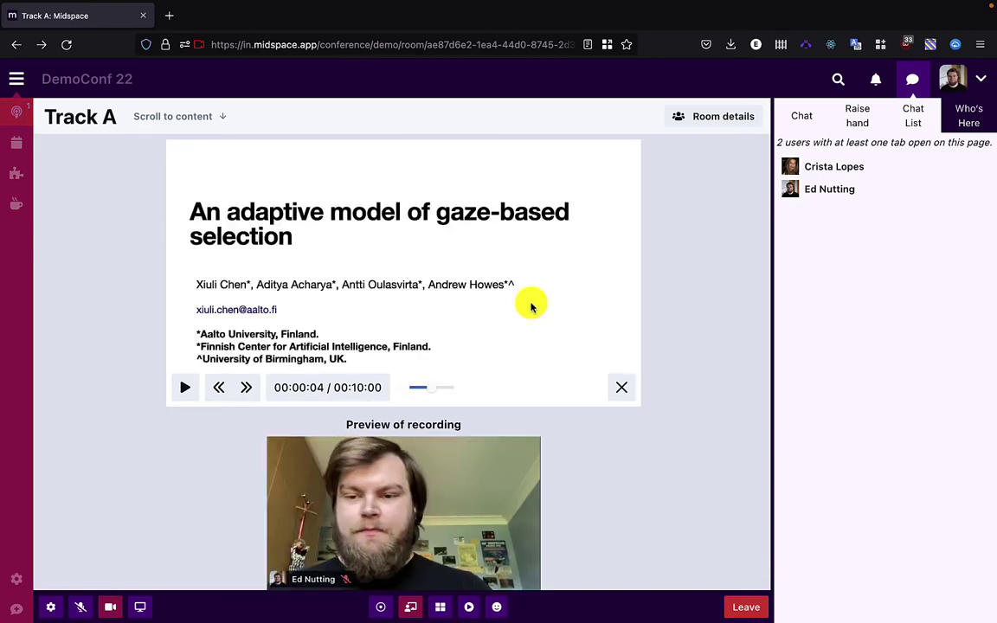
- Close the paused video shown above the recording preview
{"action": "scroll", "coordinate": [531, 307], "scroll_direction": "down", "scroll_amount": 2}
{"action": "scroll", "coordinate": [531, 307], "scroll_direction": "down", "scroll_amount": 2}
{"action": "left_click", "coordinate": [620, 194]}
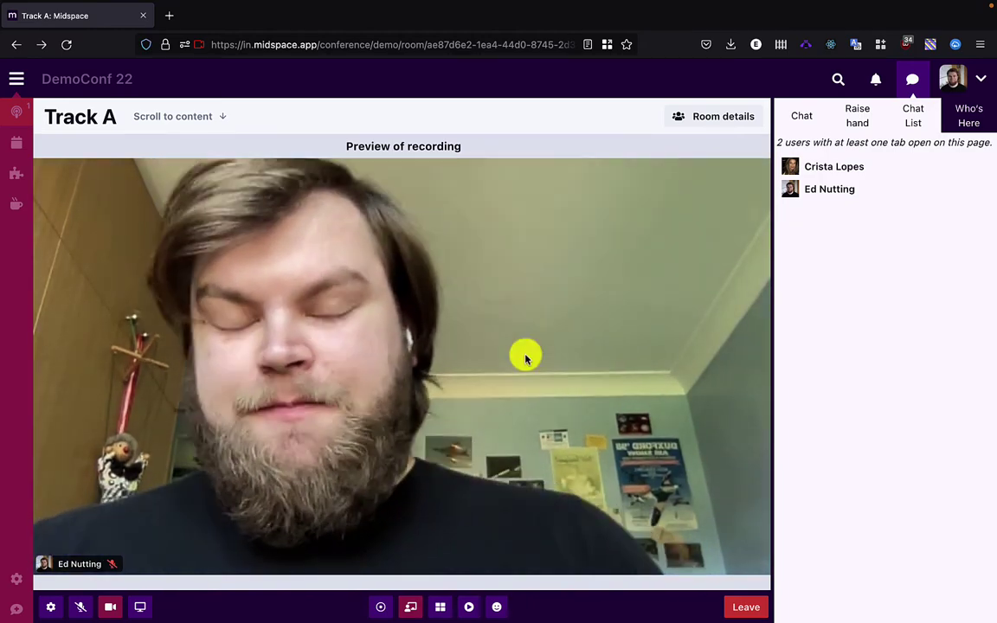
- Leave the Track A video chat
{"action": "scroll", "coordinate": [525, 355], "scroll_direction": "down", "scroll_amount": 3}
{"action": "scroll", "coordinate": [525, 358], "scroll_direction": "up", "scroll_amount": 3}
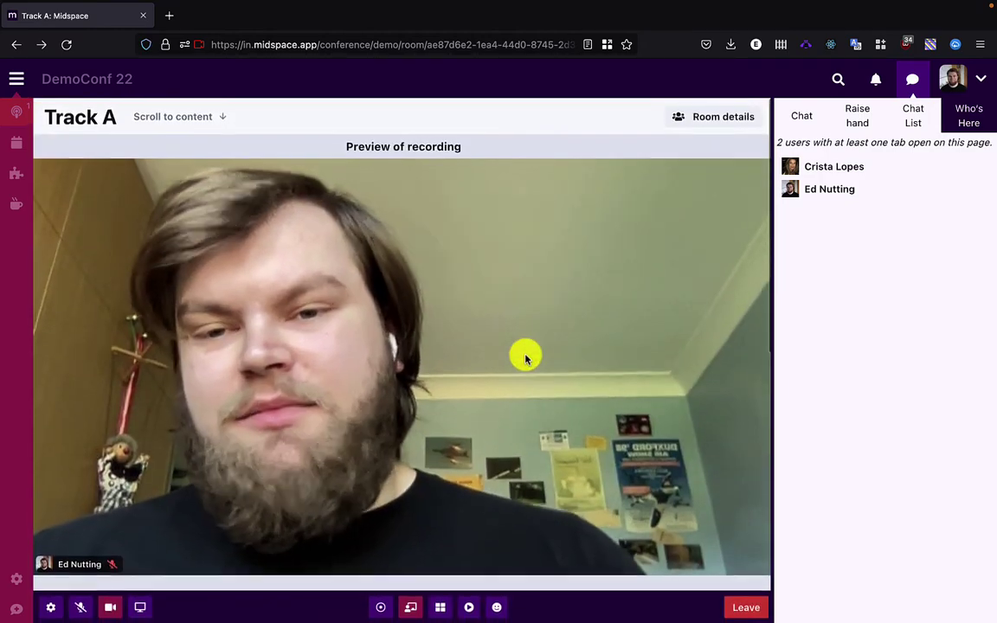
{"action": "scroll", "coordinate": [525, 358], "scroll_direction": "down", "scroll_amount": 1}
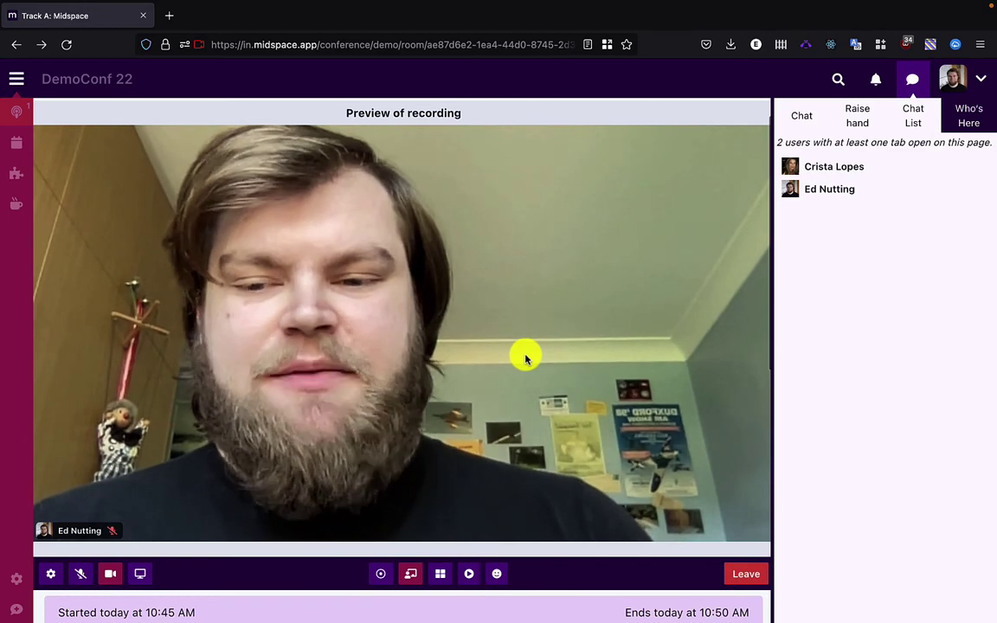
{"action": "scroll", "coordinate": [526, 357], "scroll_direction": "up", "scroll_amount": 1}
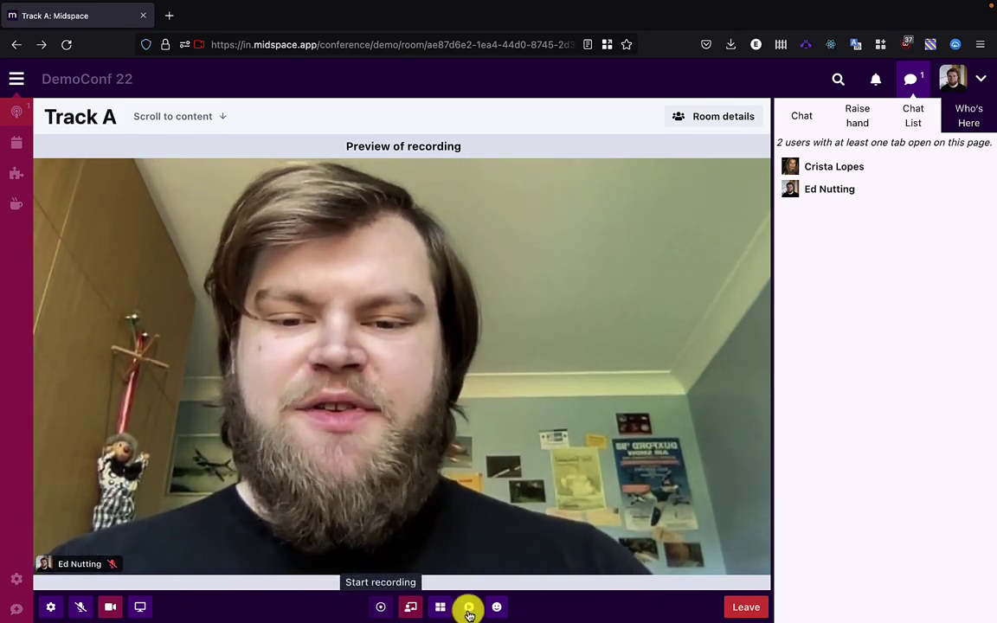
{"action": "left_click", "coordinate": [743, 607]}
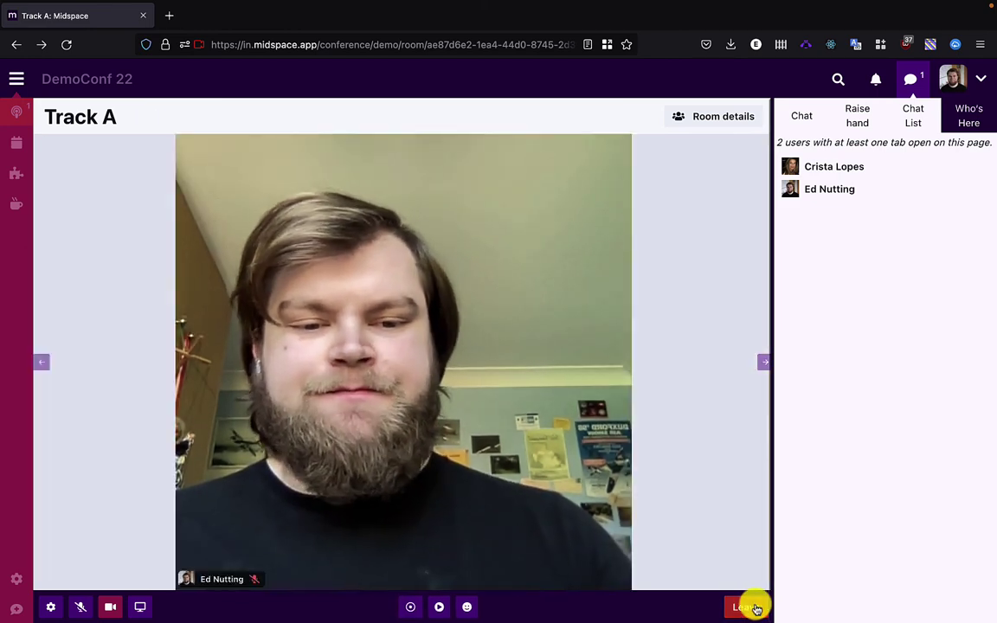